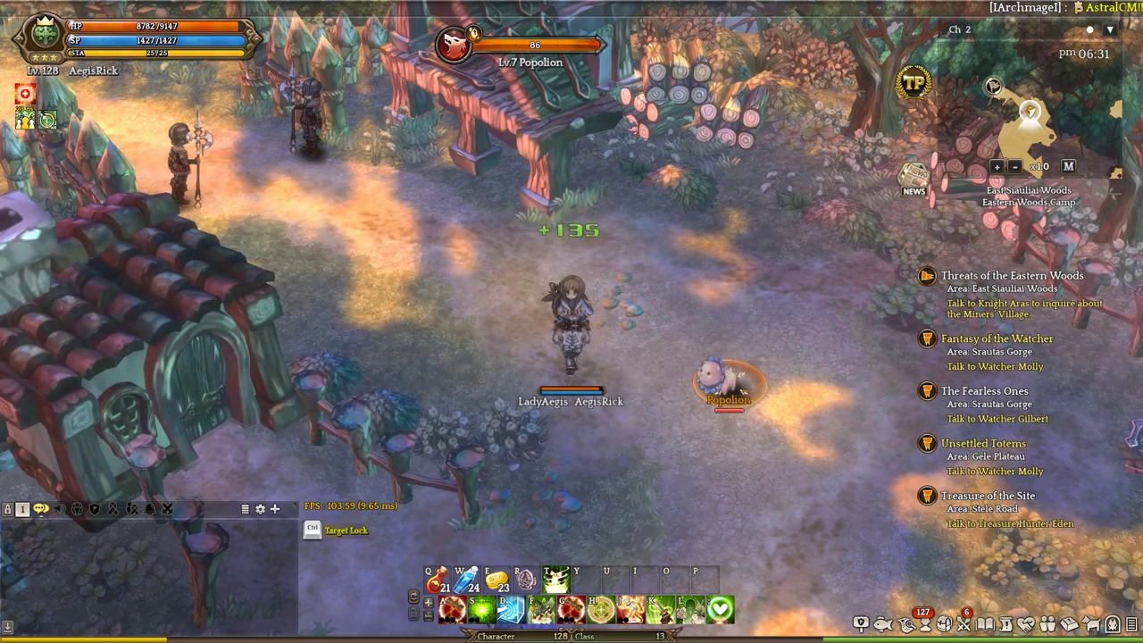
Run and jump around the Popolion near the Eastern Woods Camp and defeat it with a basic attack.
key(Right)
key(Up)
key(x)
key(Down)
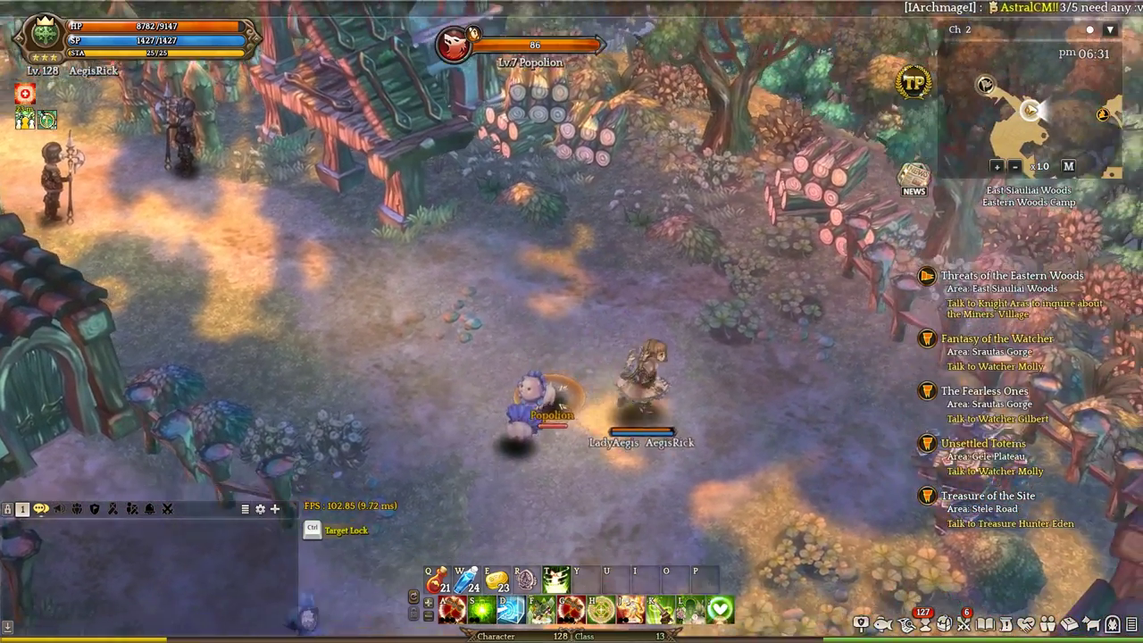
key(Left)
key(Up)
key(x)
key(Left)
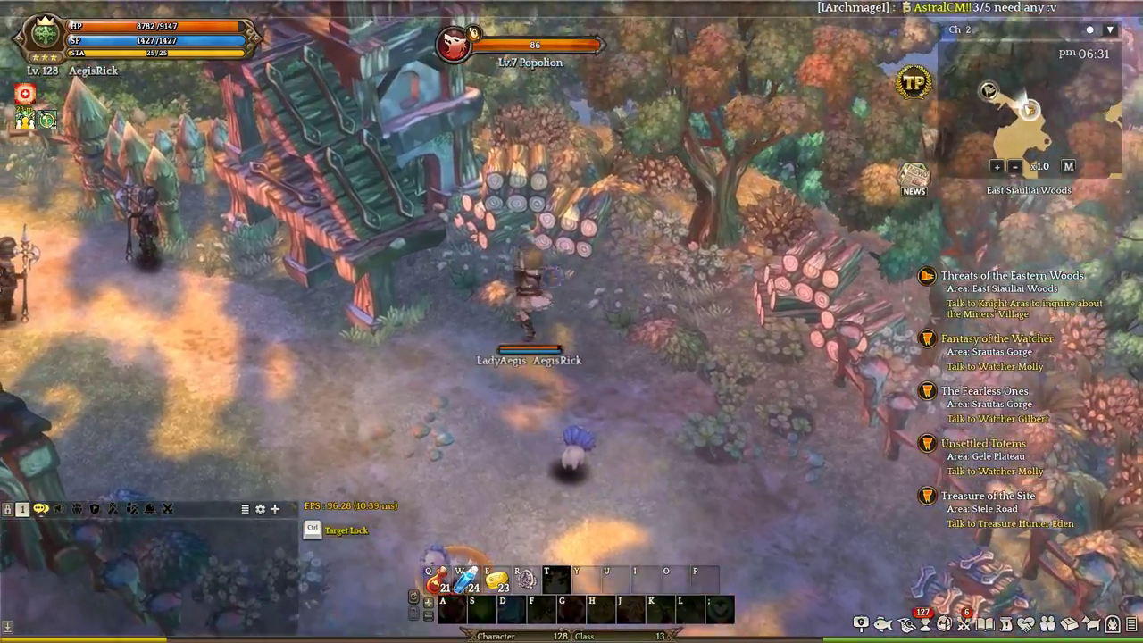
key(Right)
key(z)
key(Left)
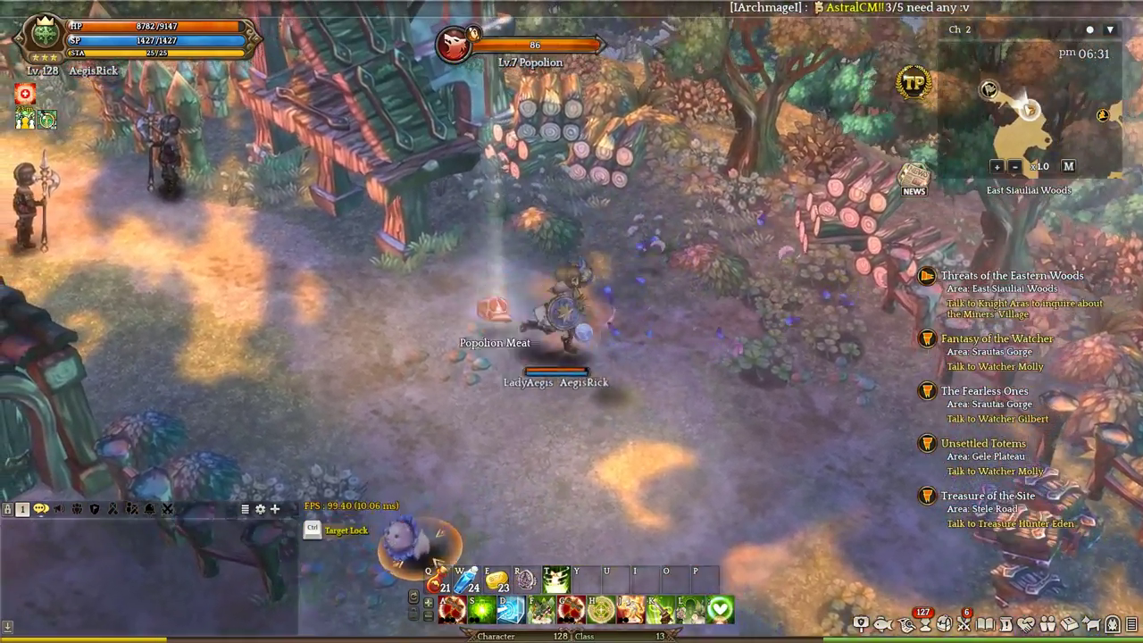
key(Up)
key(Right)
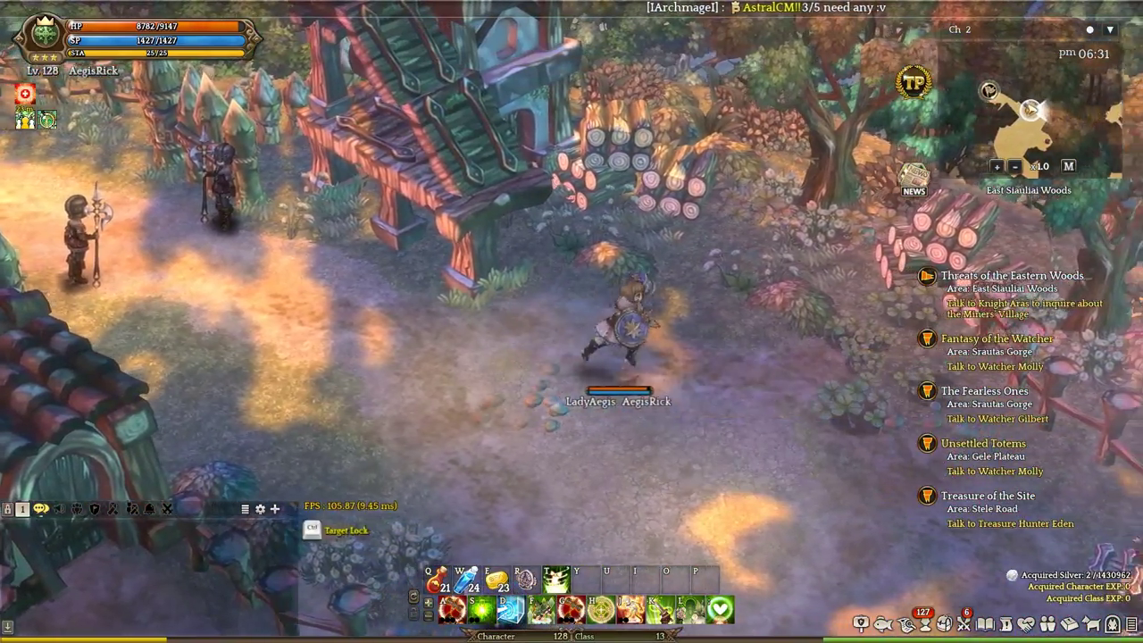
key(Right)
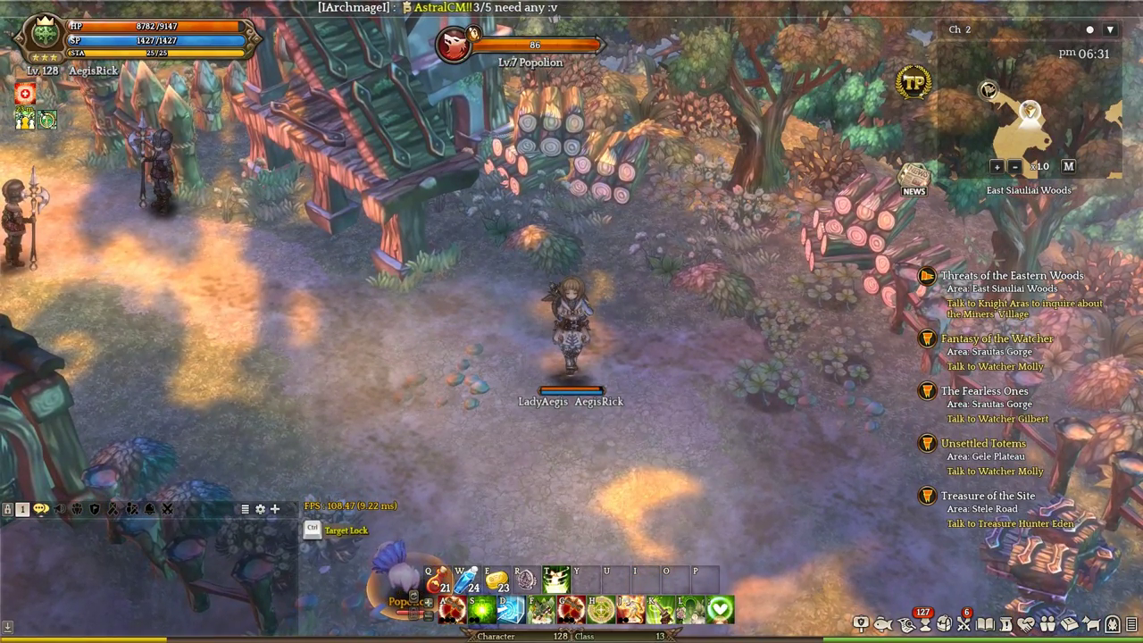
key(Left)
key(Right)
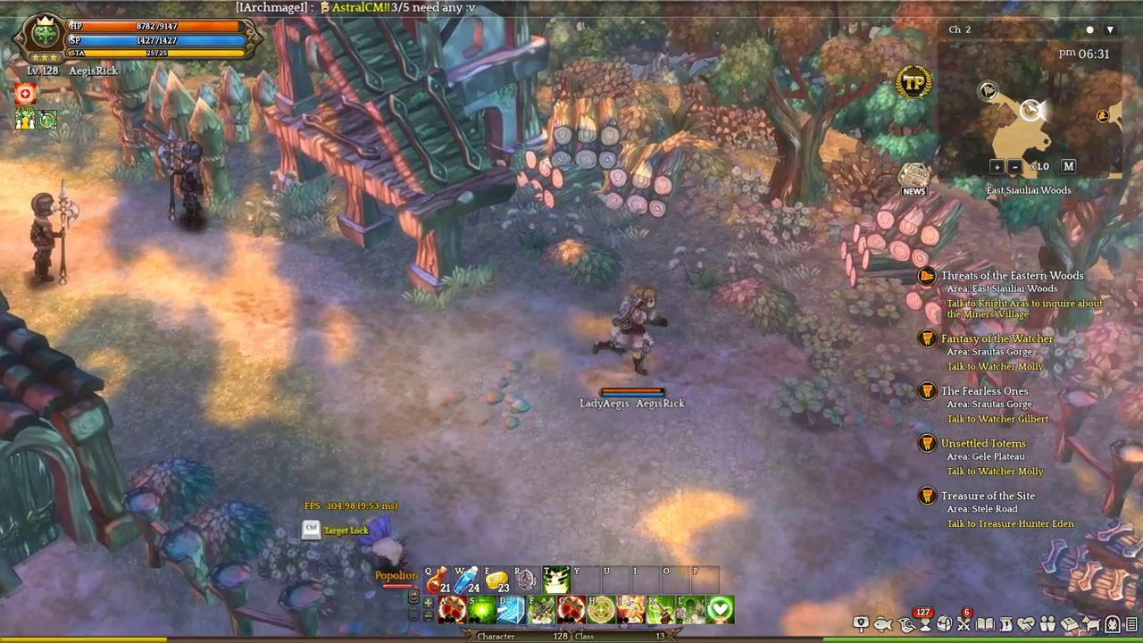
key(Down)
key(Left)
key(Right)
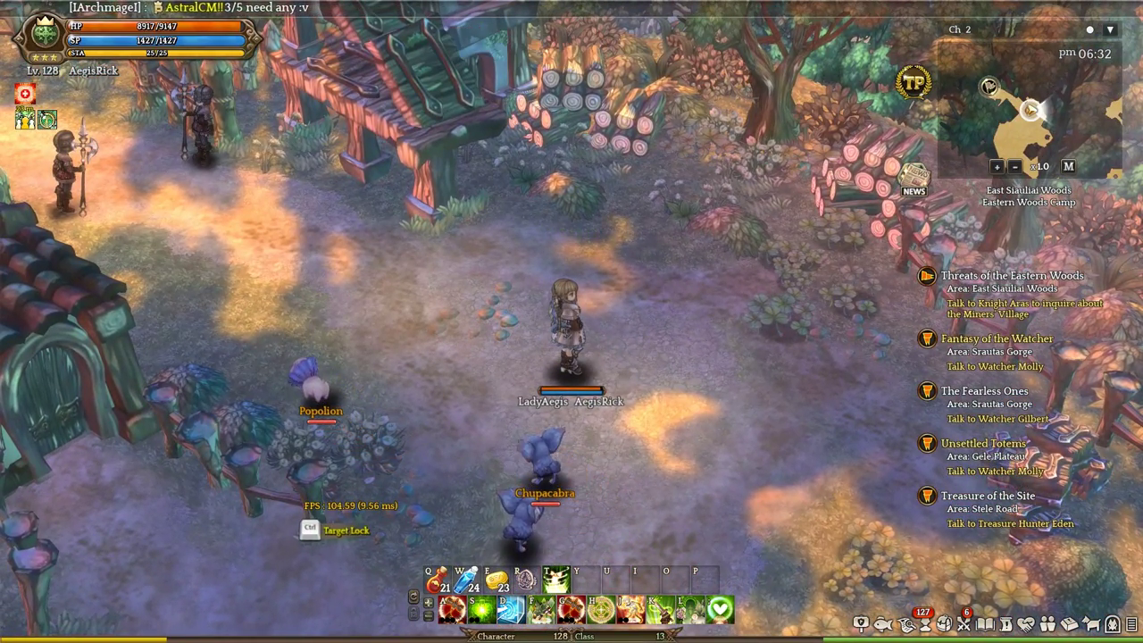
Open the game settings, try the Auto and Controller UI modes, and set the UI mode back to Keyboard.
click(1132, 625)
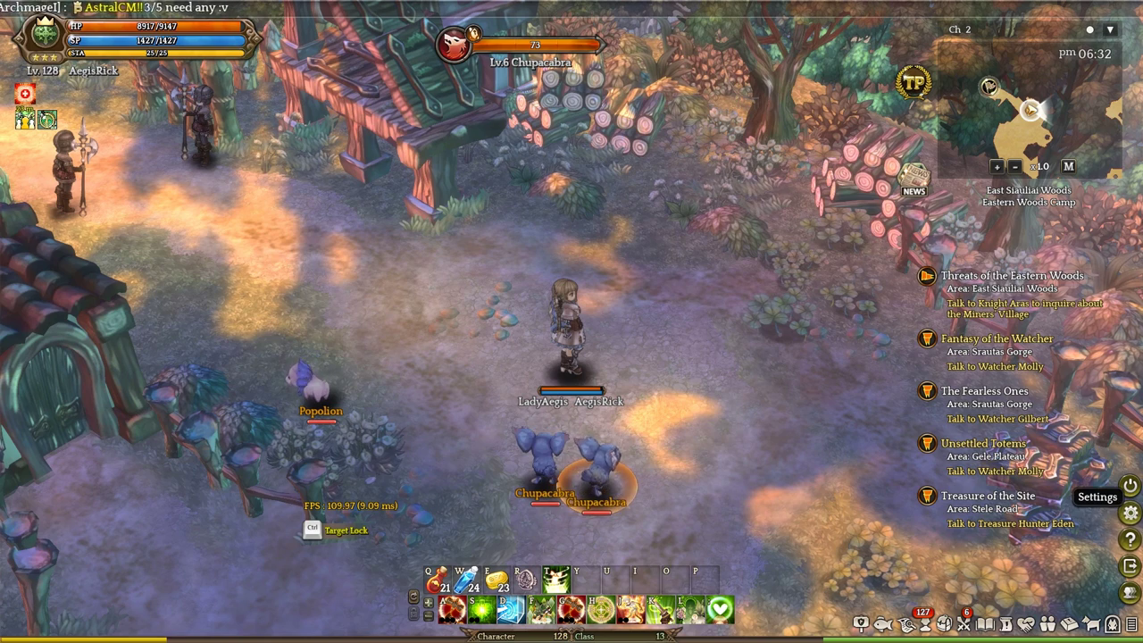
click(1131, 513)
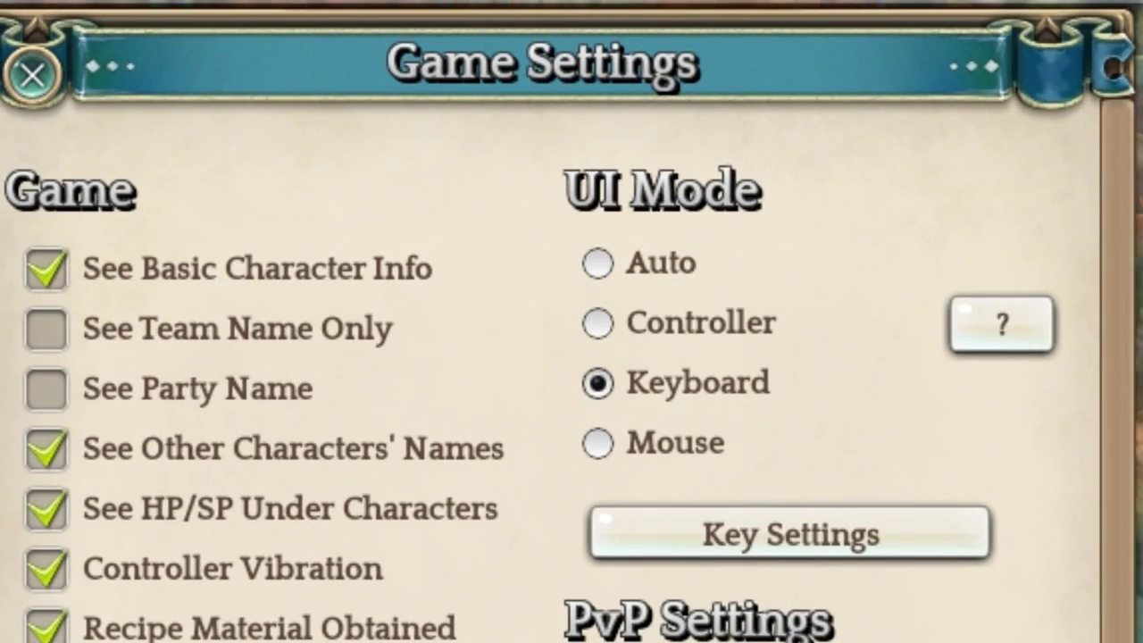
click(597, 264)
click(598, 323)
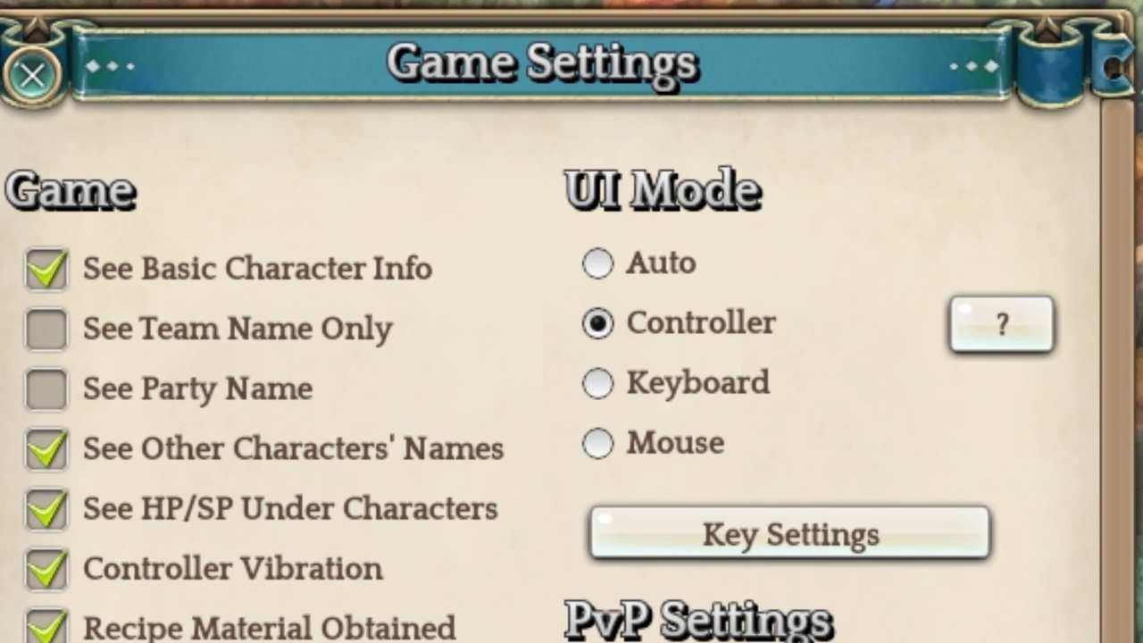
click(598, 384)
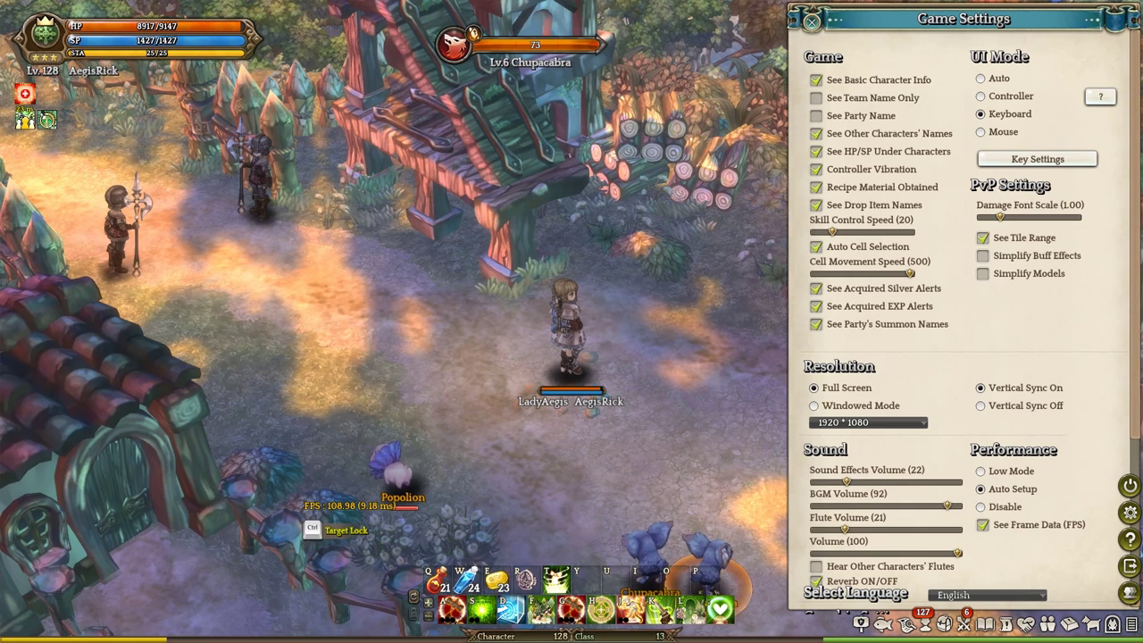
key(Left)
key(Down)
key(Right)
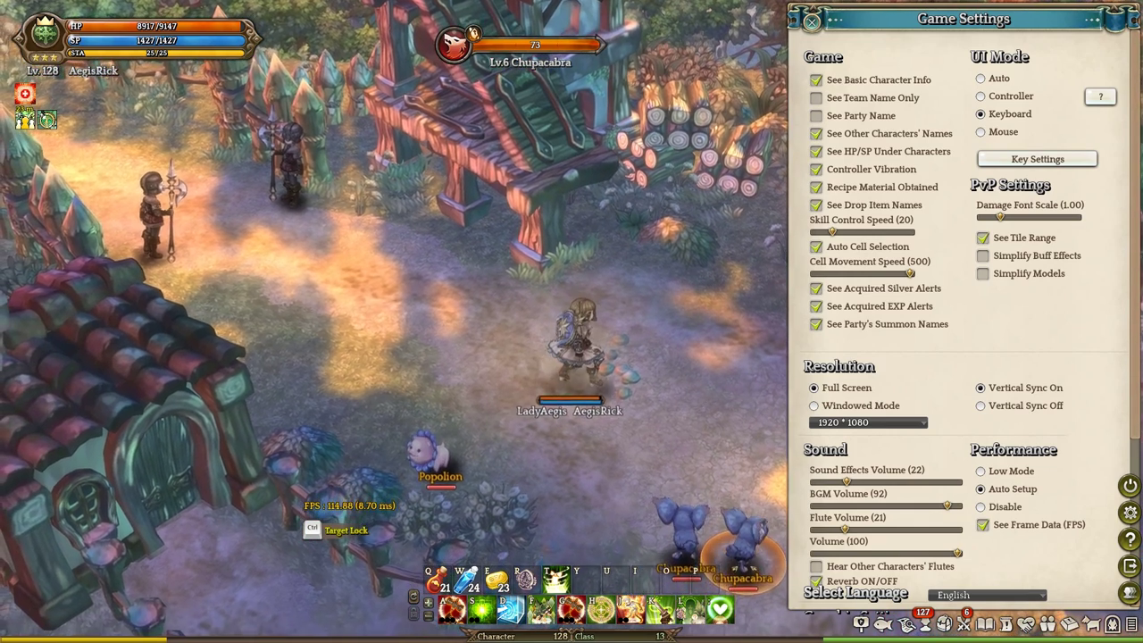
Open the key settings and examine the mouse-mode Combat bindings and the keyboard and mouse categories.
click(1037, 159)
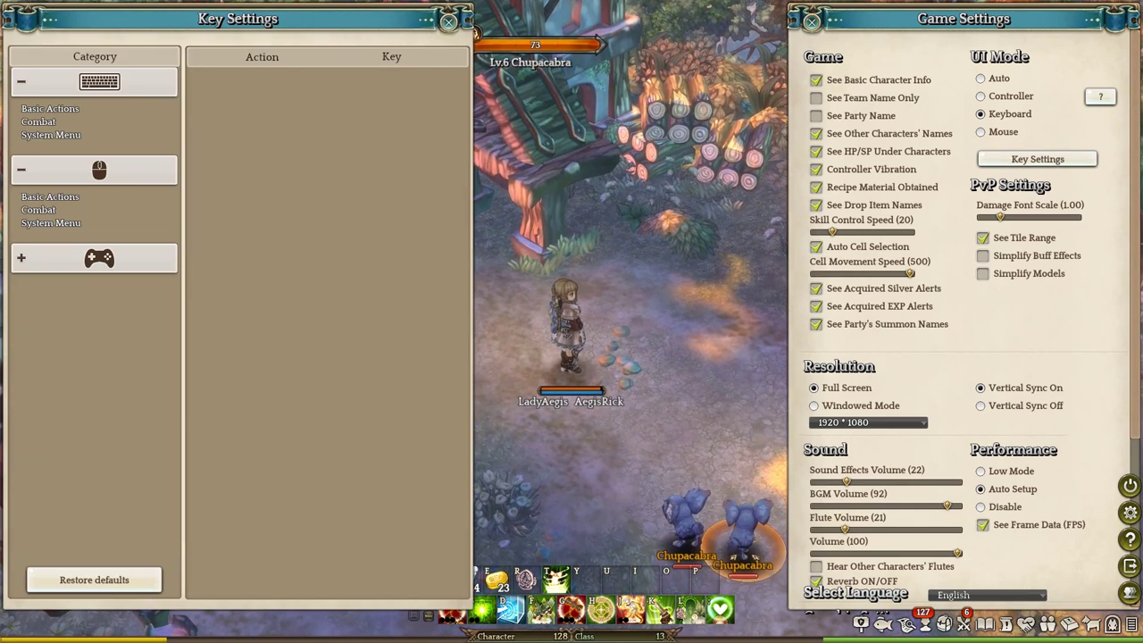
key(Right)
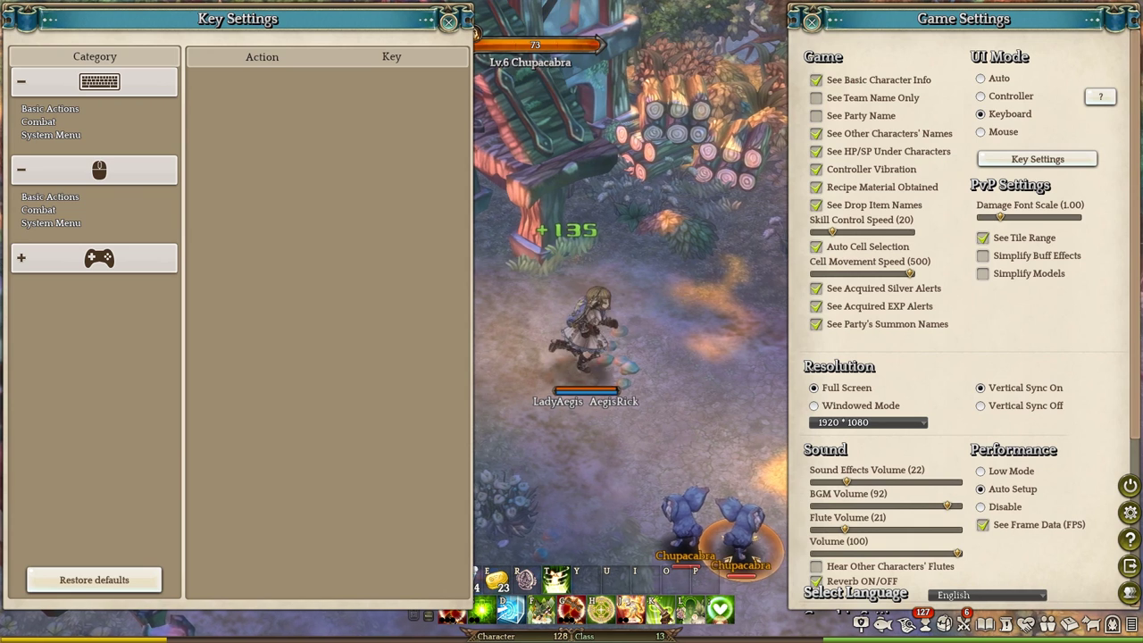
key(Down)
key(Up)
click(38, 210)
click(99, 170)
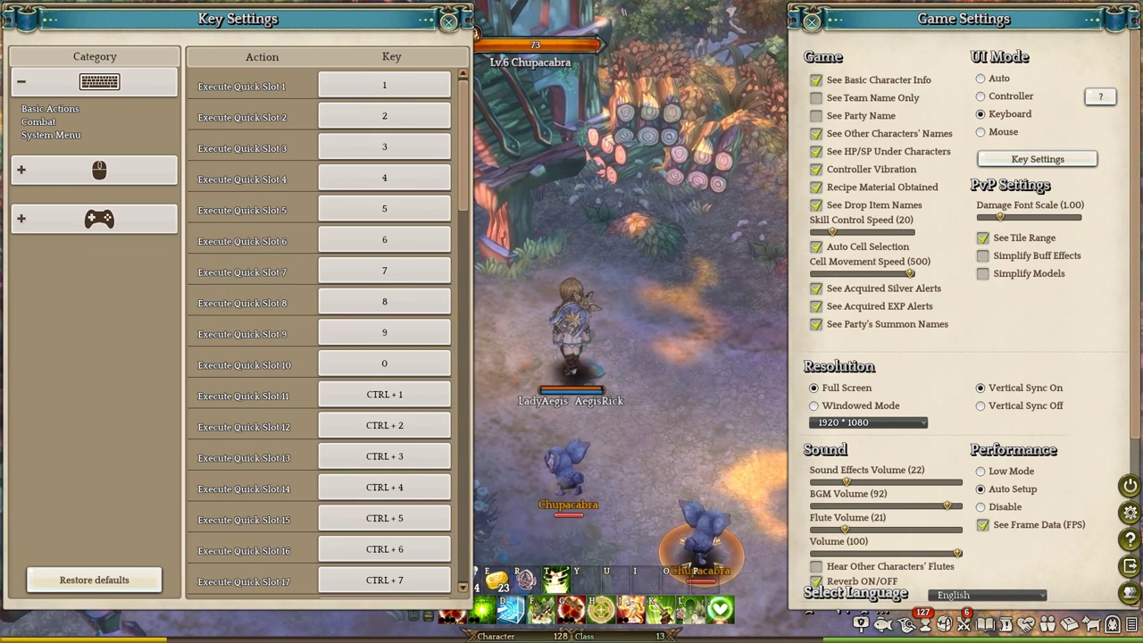
click(100, 170)
click(100, 170)
key(Right)
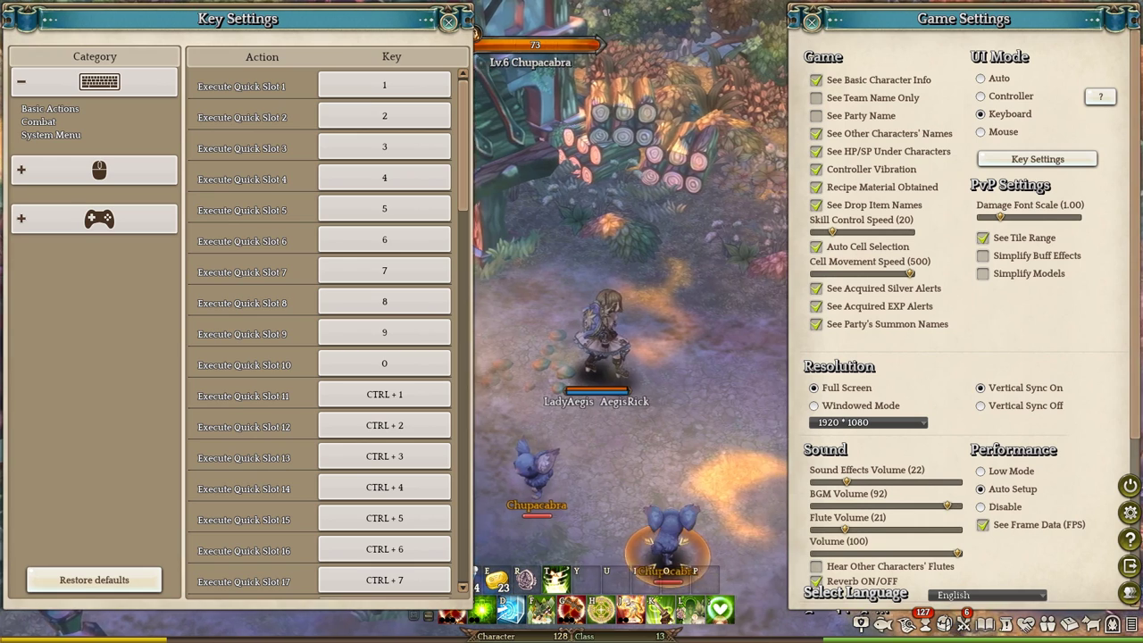
click(99, 170)
click(99, 82)
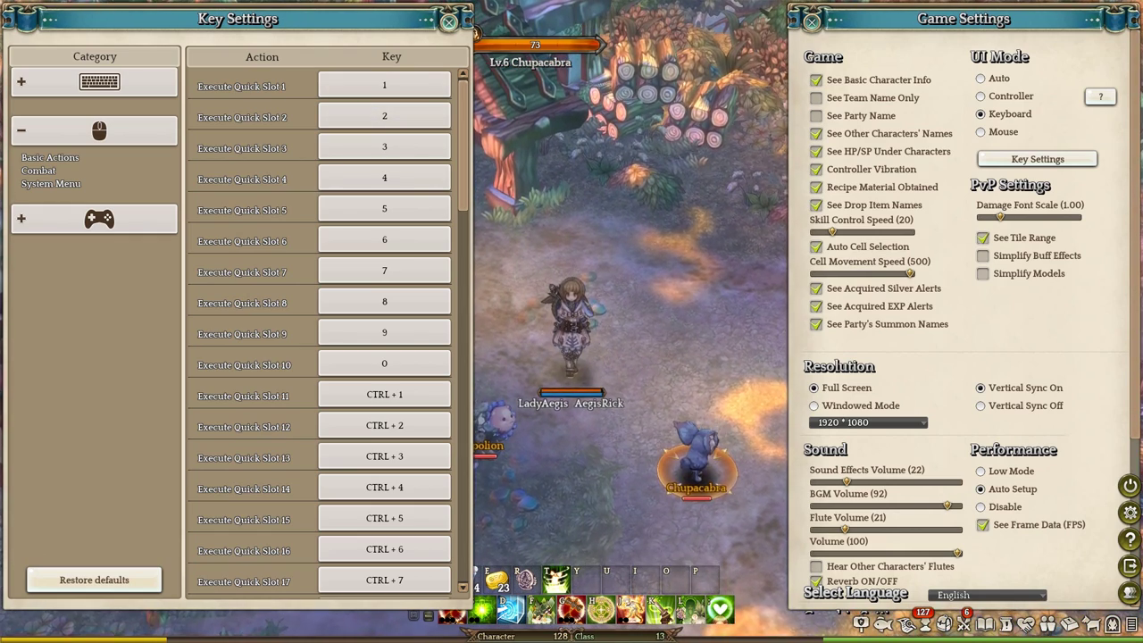
Close the key settings and game settings windows and continue moving the character through the camp.
key(Escape)
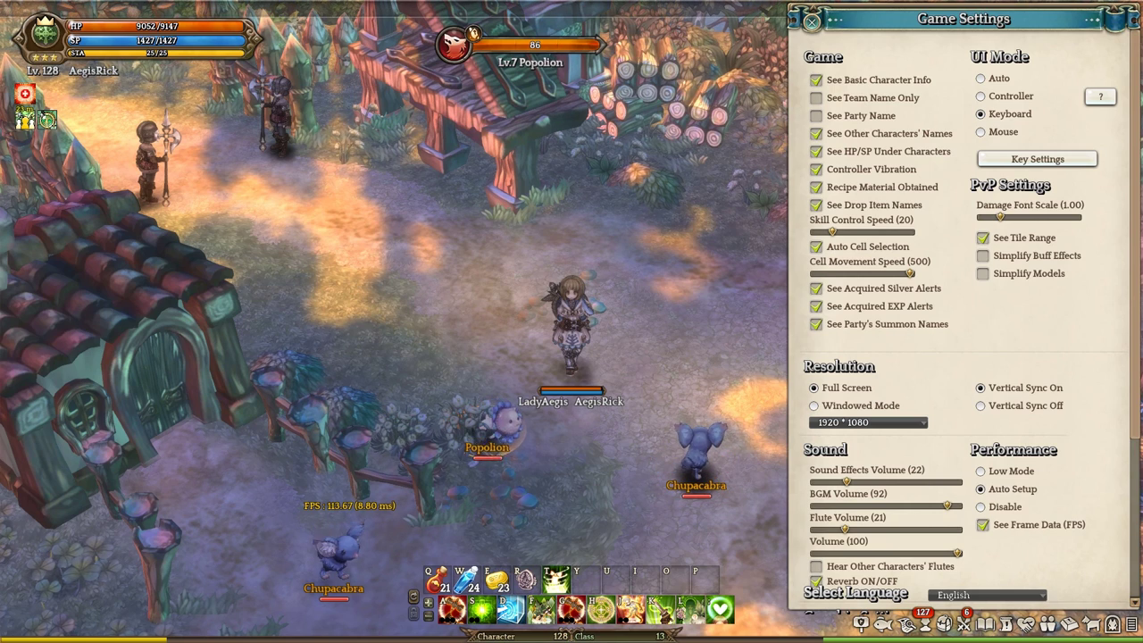
key(Up+Right)
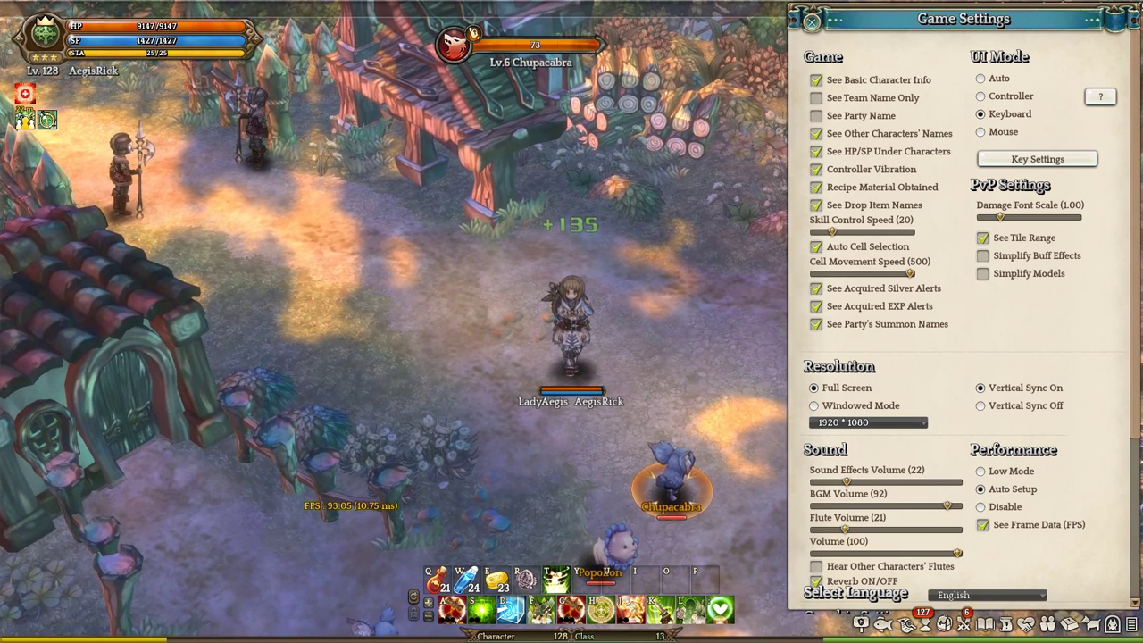
key(Down+Right)
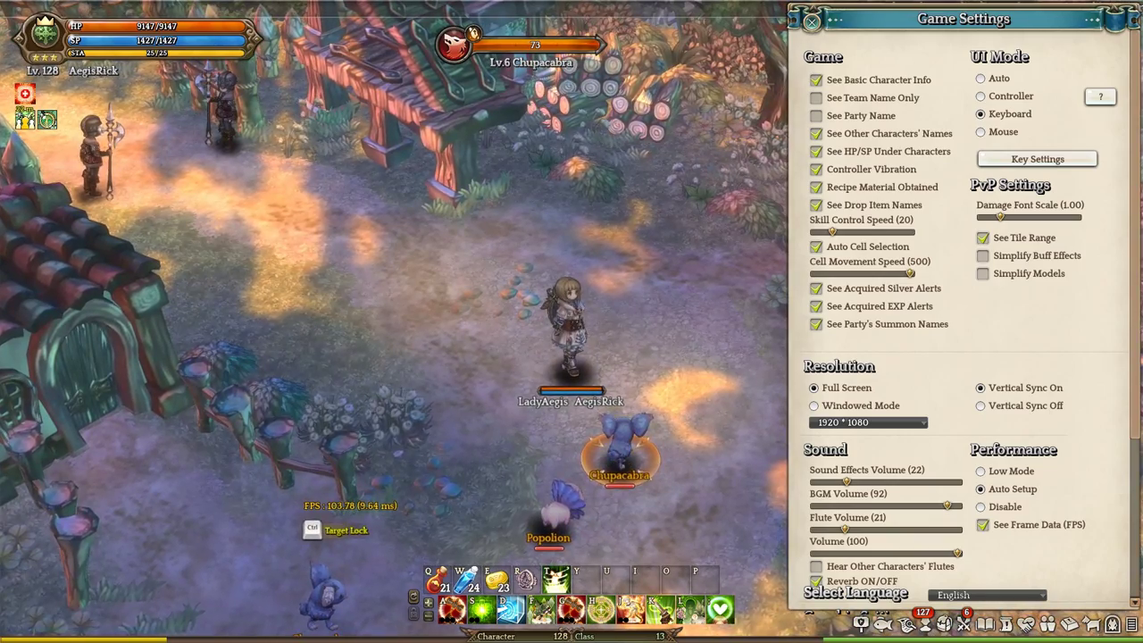
key(Left)
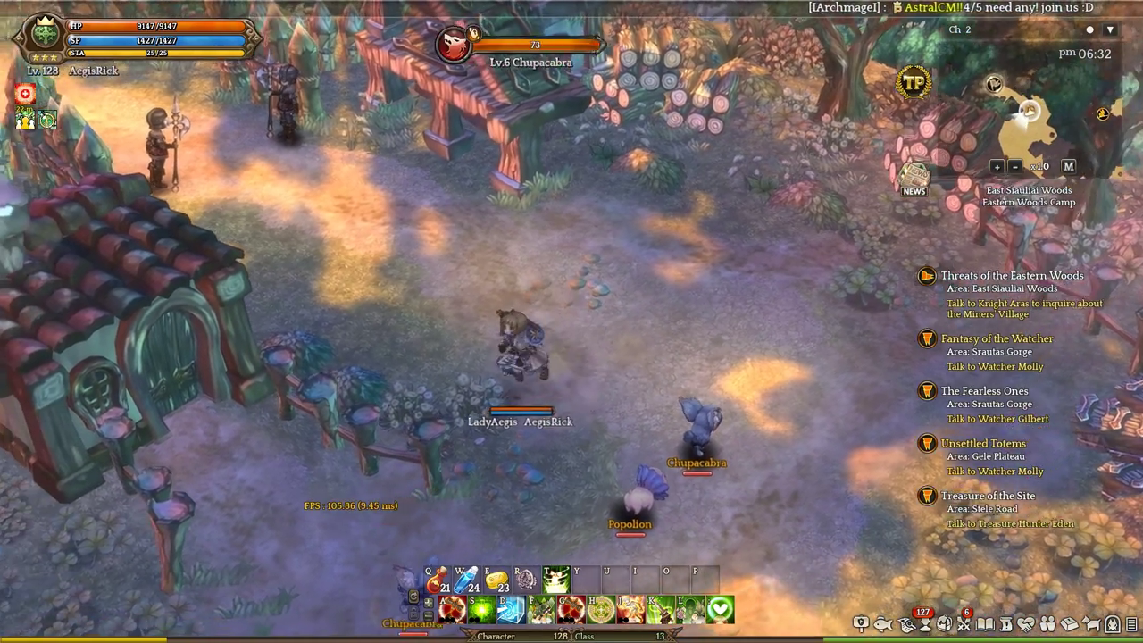
Jump around the Chupacabra and try to use the first quick-slot skill in mid-air.
key(x)
key(a)
key(Right)
key(Left)
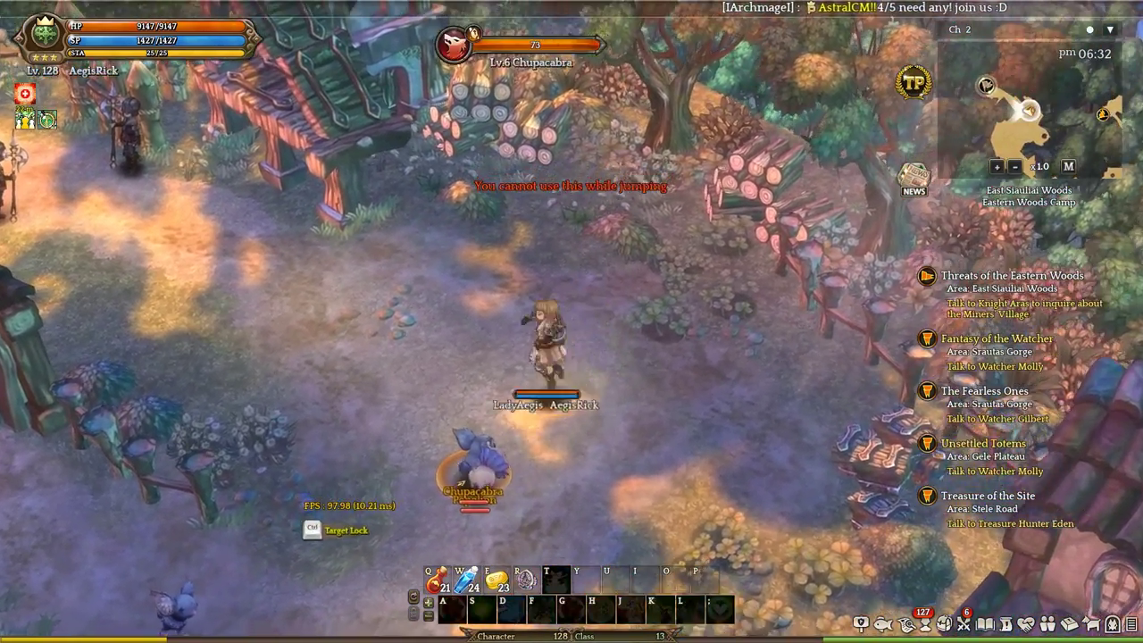
key(Down)
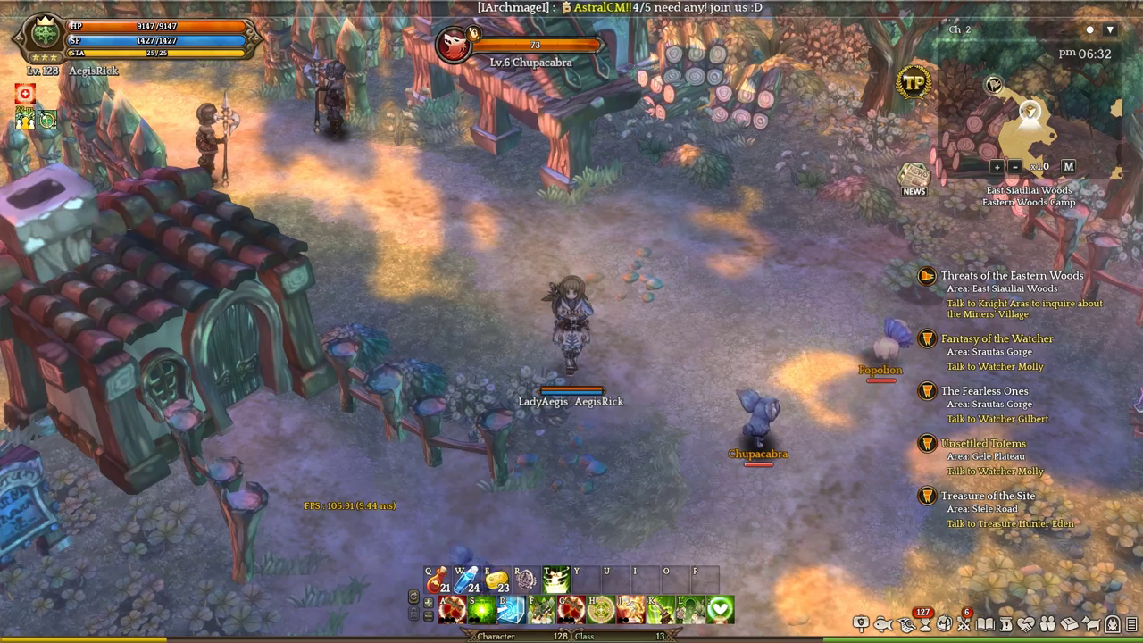
key(Right)
key(x)
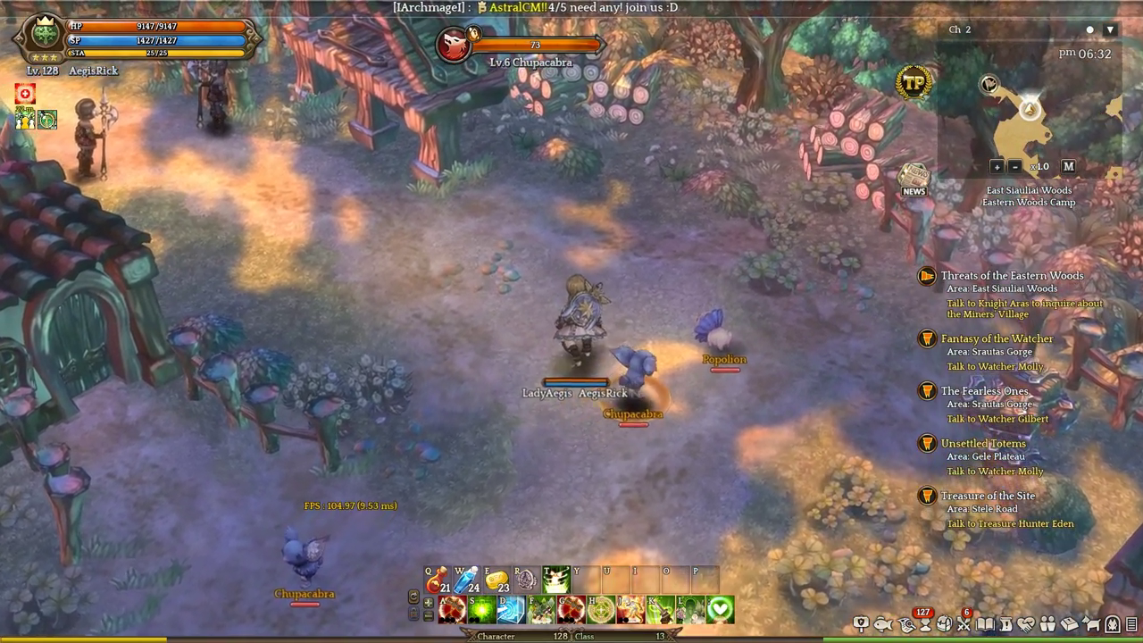
key(Left)
key(Down)
key(Right)
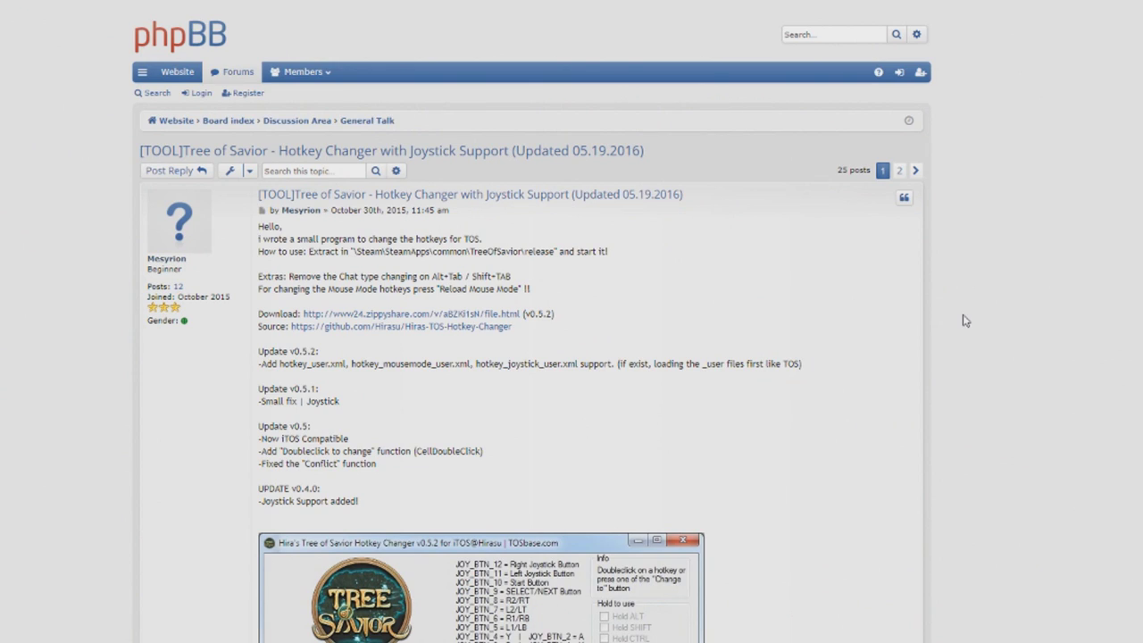
Read the Hotkey Changer forum post's instructions, and copy all files in the iTOS-Hotkey-Changer-v0.5.2 folder.
scroll(922, 199, down, 5)
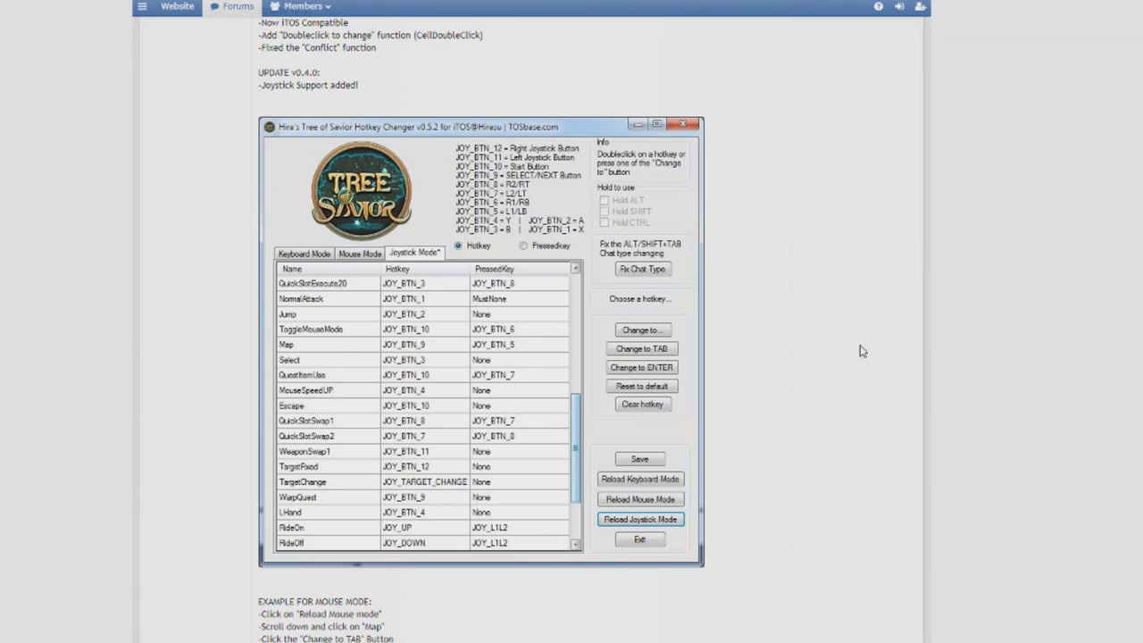
scroll(842, 296, up, 3)
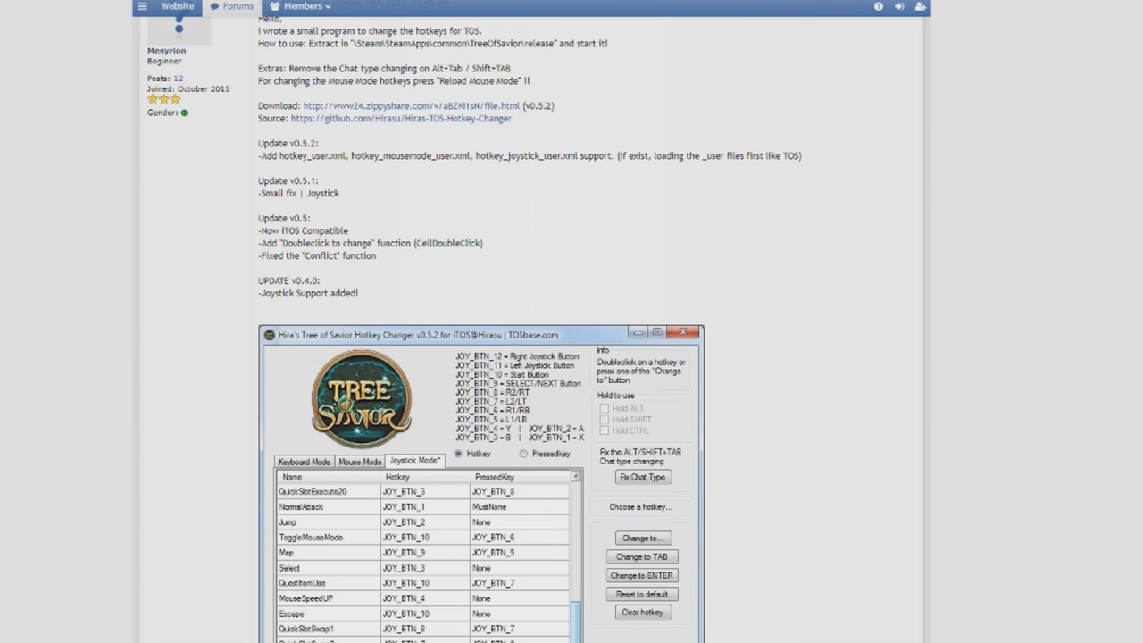
key(alt+Tab)
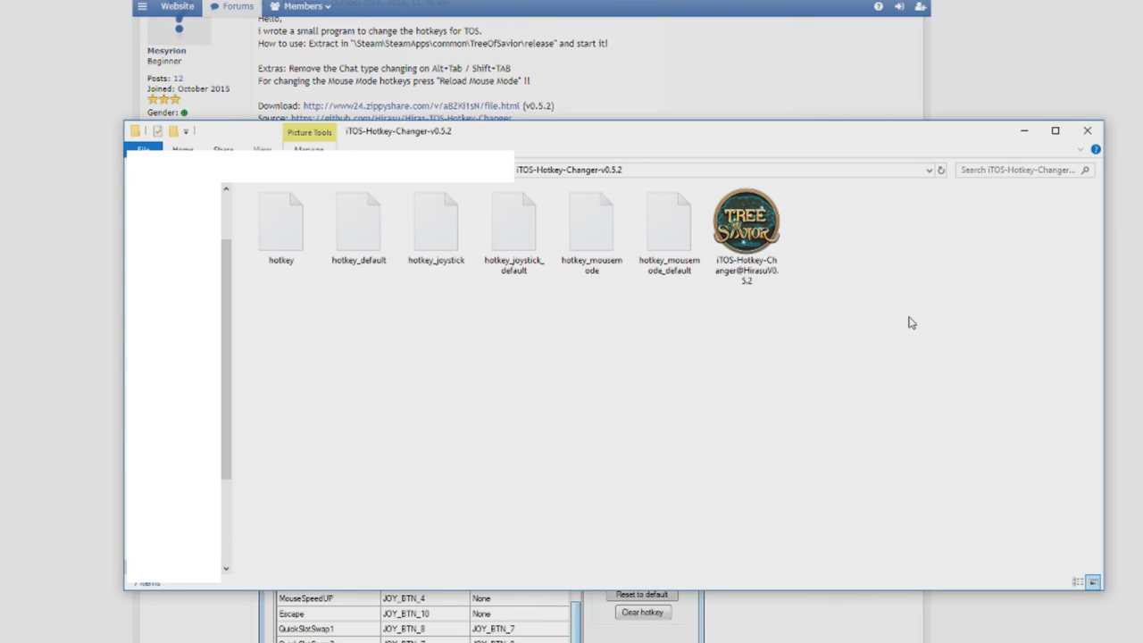
drag(840, 355, 268, 243)
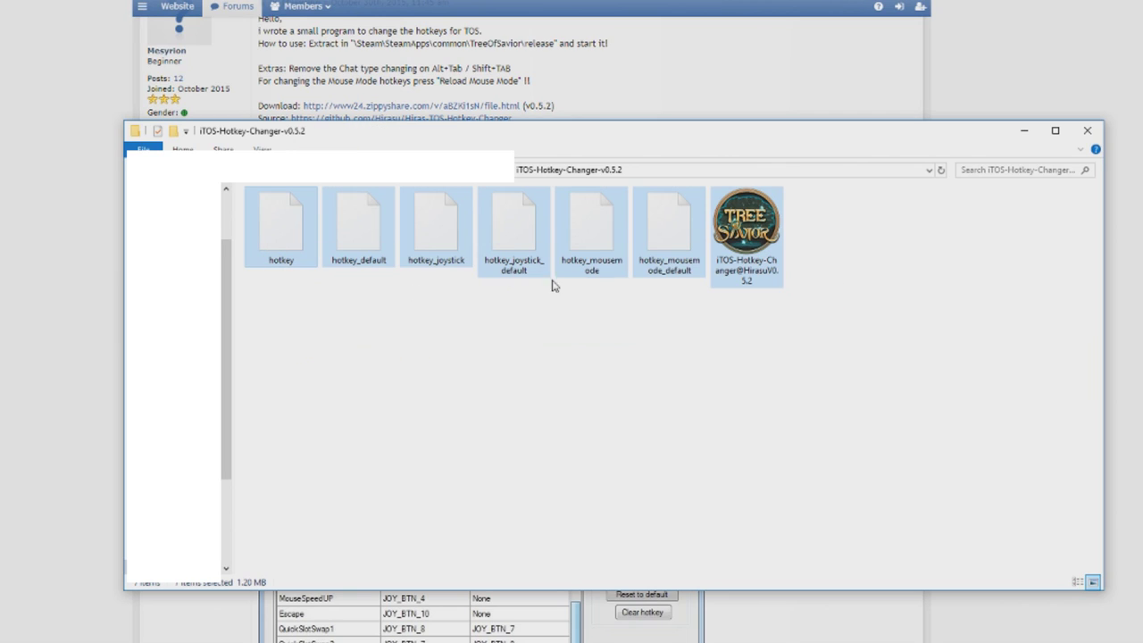
right_click(522, 266)
click(428, 378)
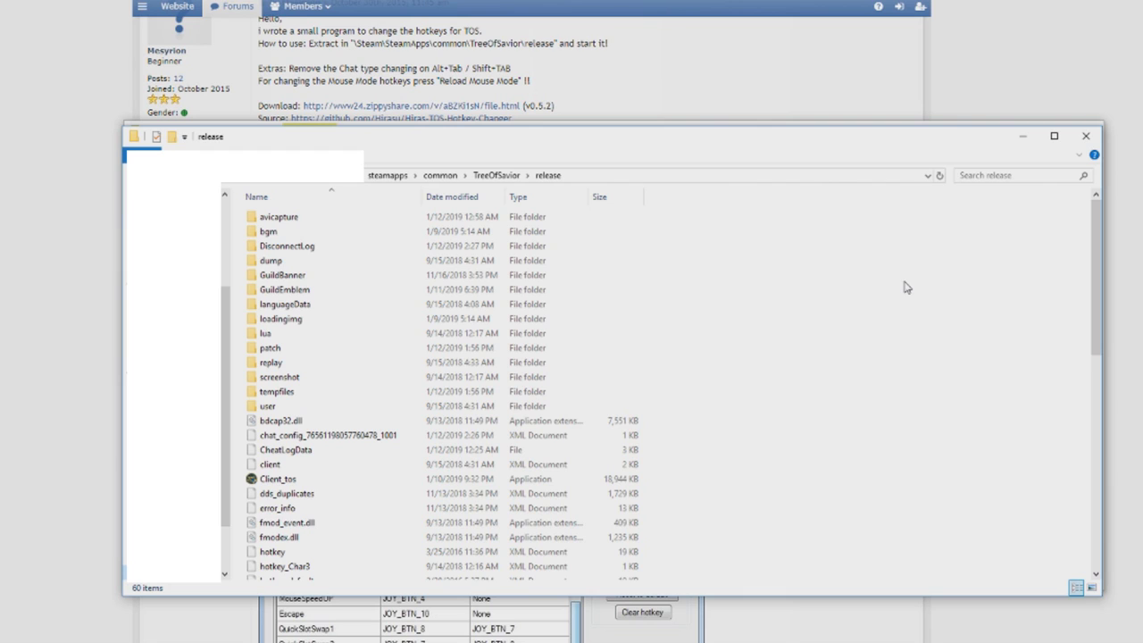
Paste the copied Hotkey Changer files into the game's steamapps > common > TreeOfSavior > release folder.
scroll(904, 285, down, 11)
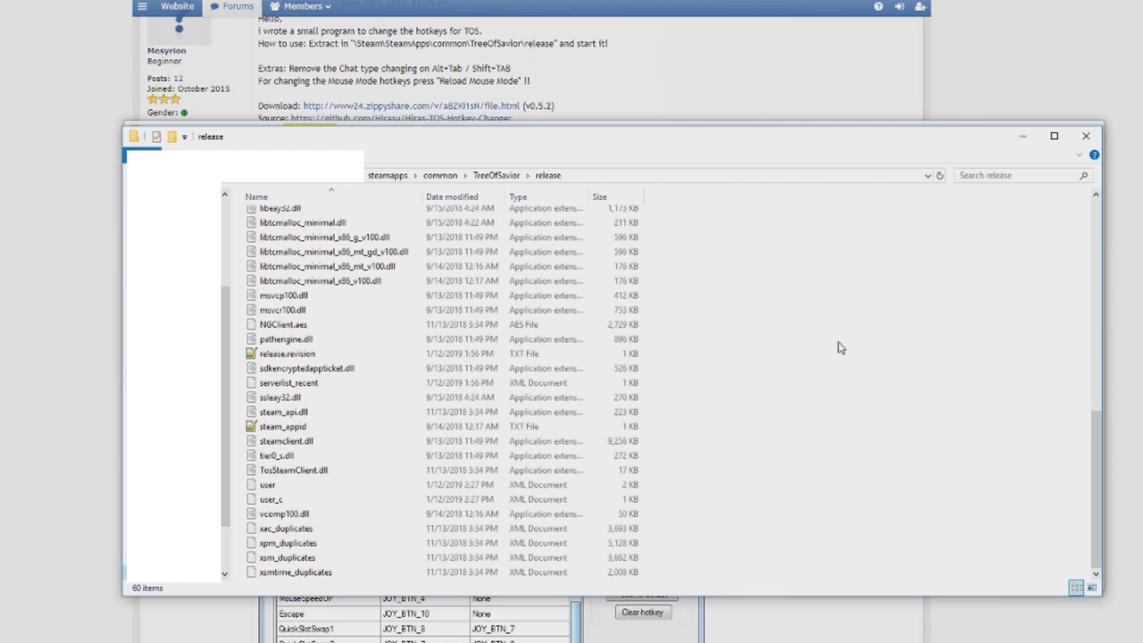
right_click(827, 353)
click(759, 536)
scroll(855, 408, up, 5)
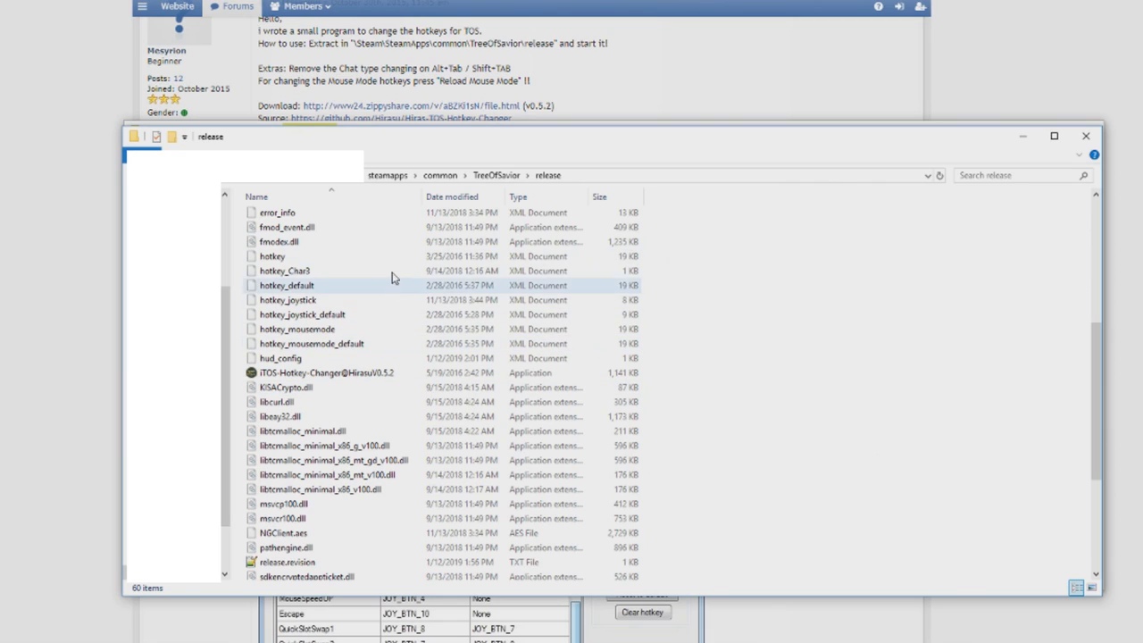
double_click(378, 376)
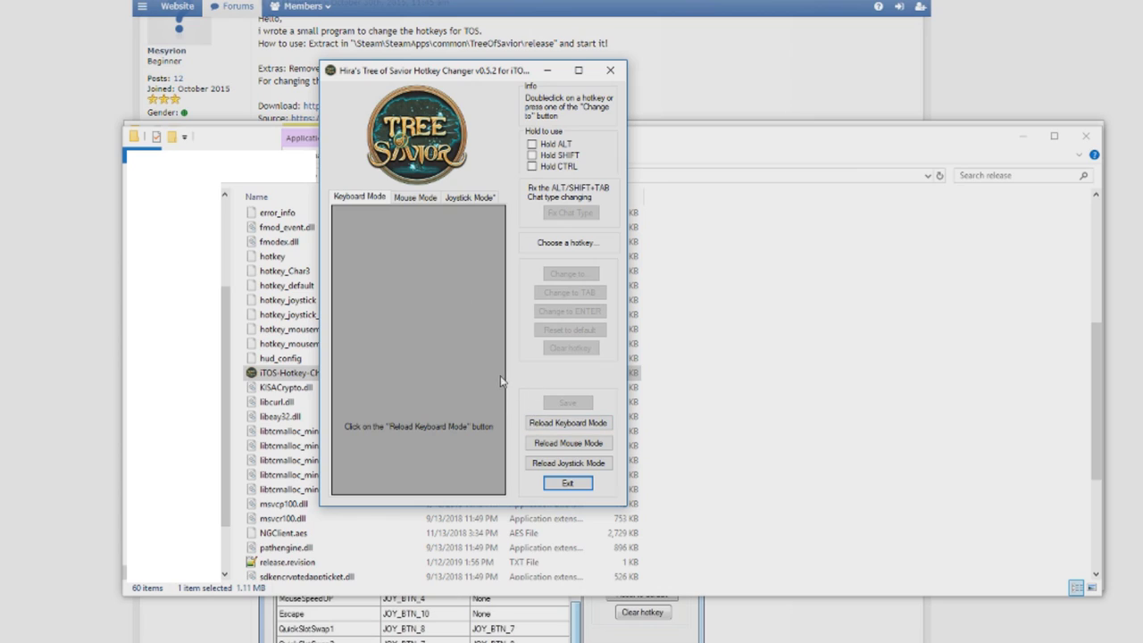
click(540, 424)
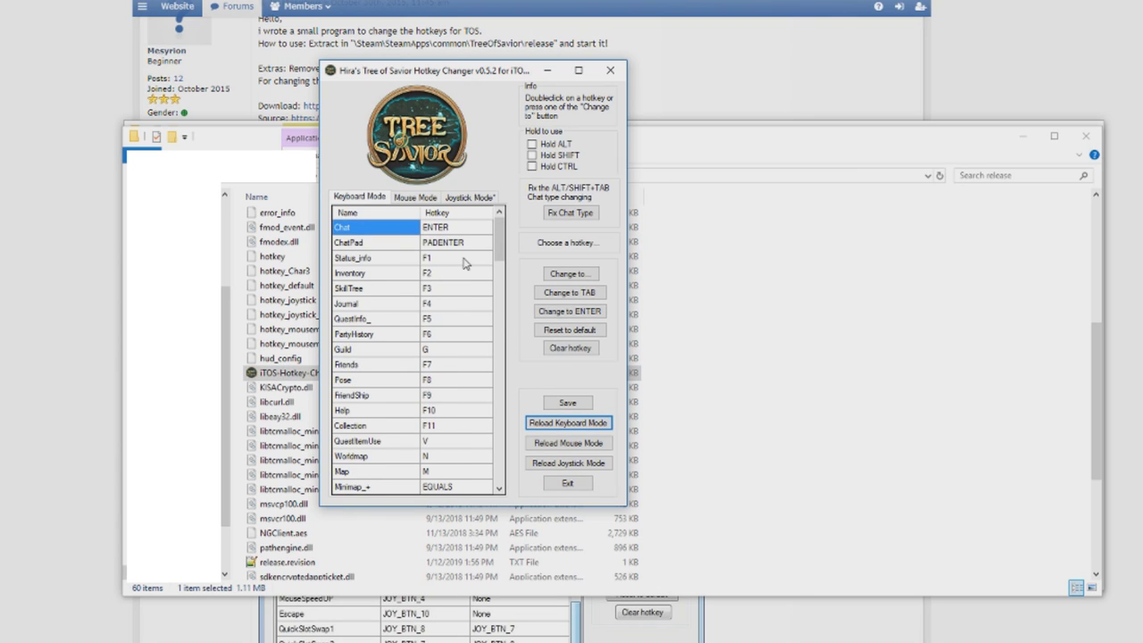
scroll(465, 263, down, 2)
scroll(452, 313, down, 8)
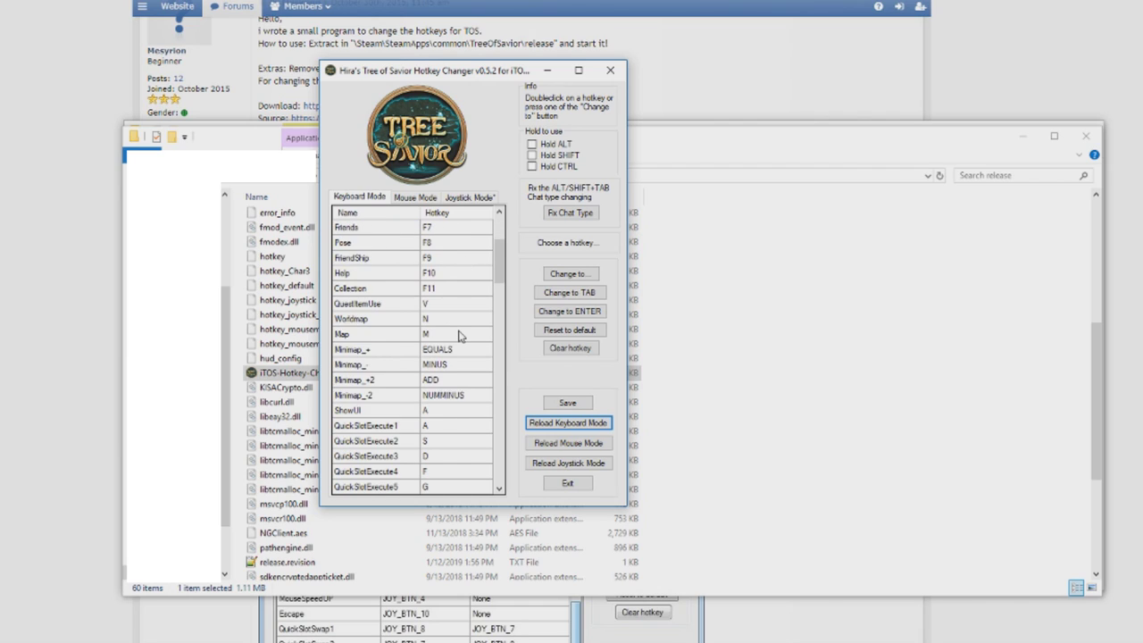
Review the quick-slot and chat macro assignments in the Keyboard Mode hotkey list.
scroll(453, 322, down, 10)
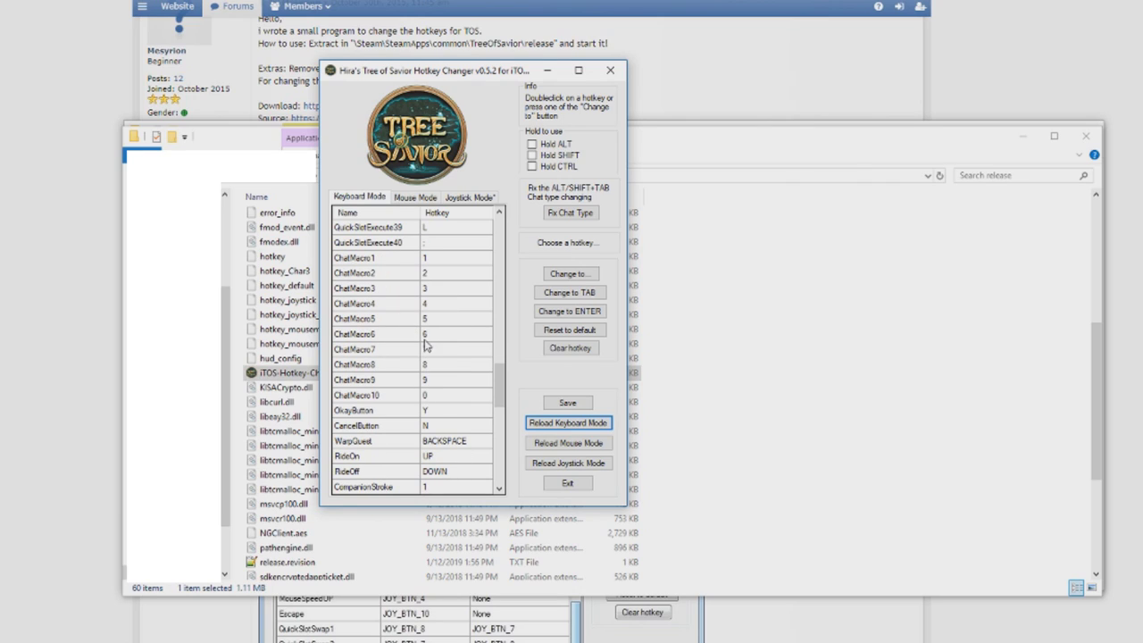
scroll(441, 376, up, 3)
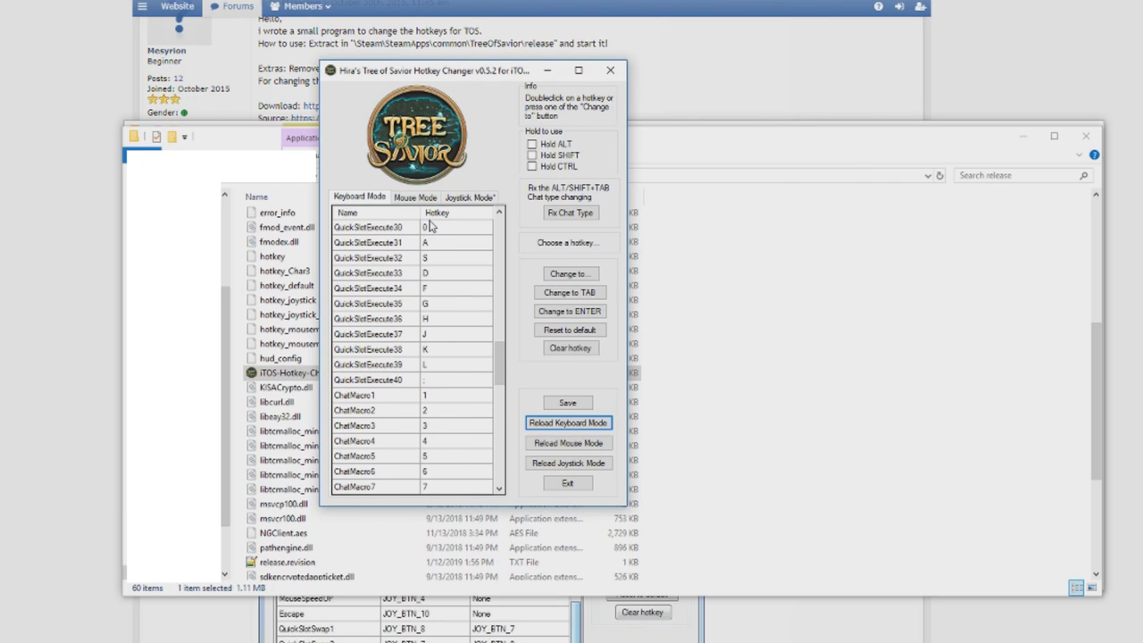
Load the Joystick Mode hotkey list and look through its actions from MoveUp to ChatType for assigned hotkeys and pressed keys.
click(453, 200)
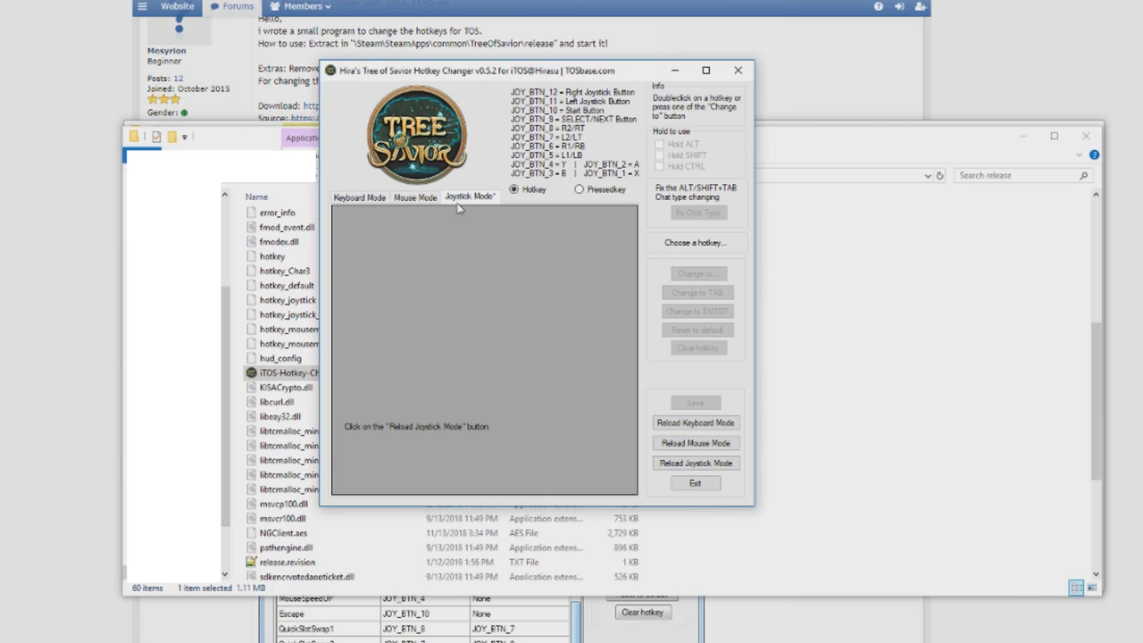
click(723, 464)
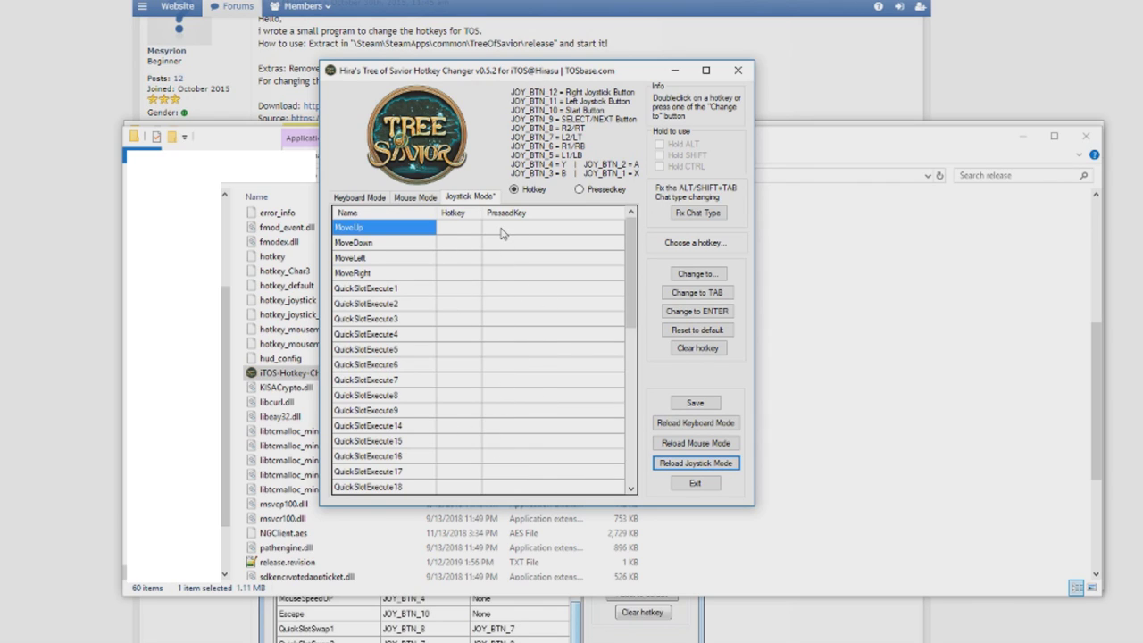
scroll(502, 233, down, 8)
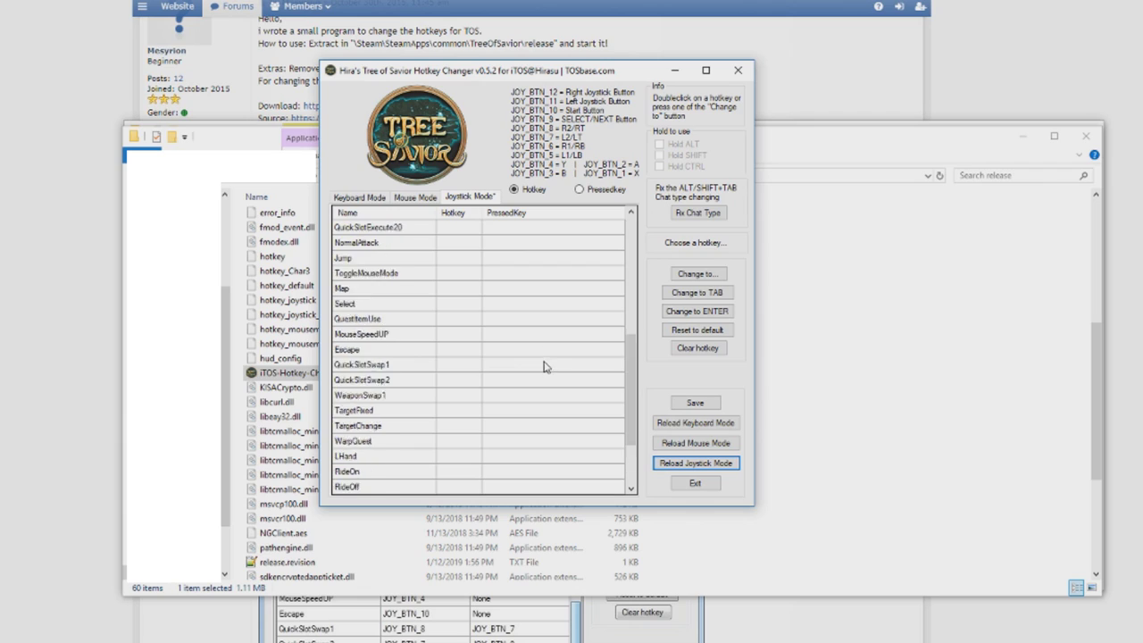
scroll(513, 322, up, 8)
scroll(522, 256, down, 15)
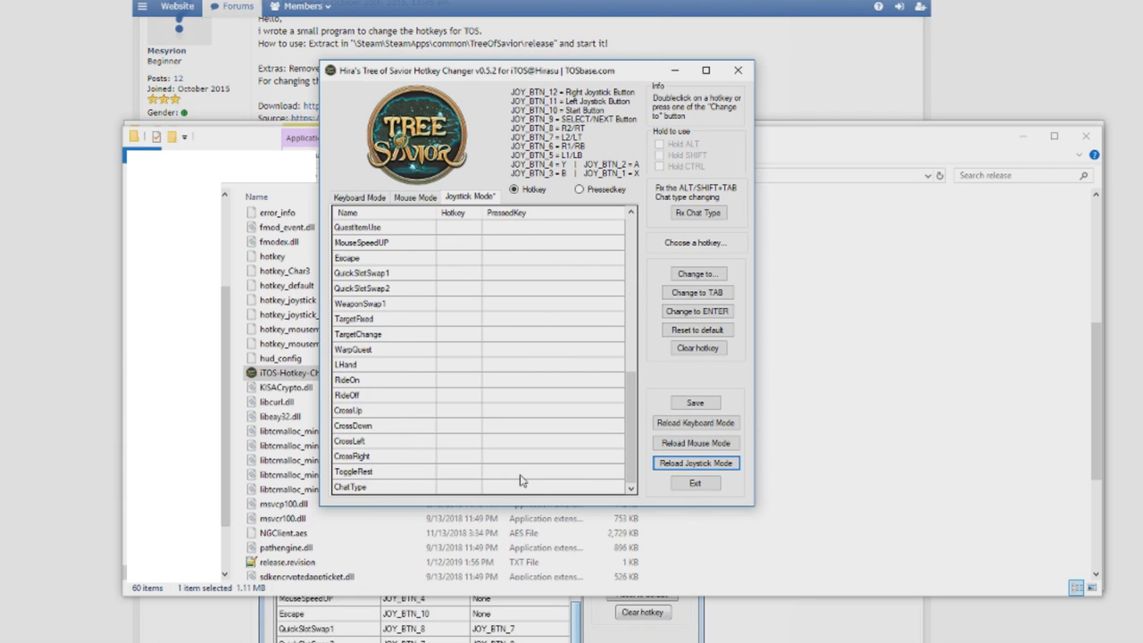
scroll(521, 480, up, 15)
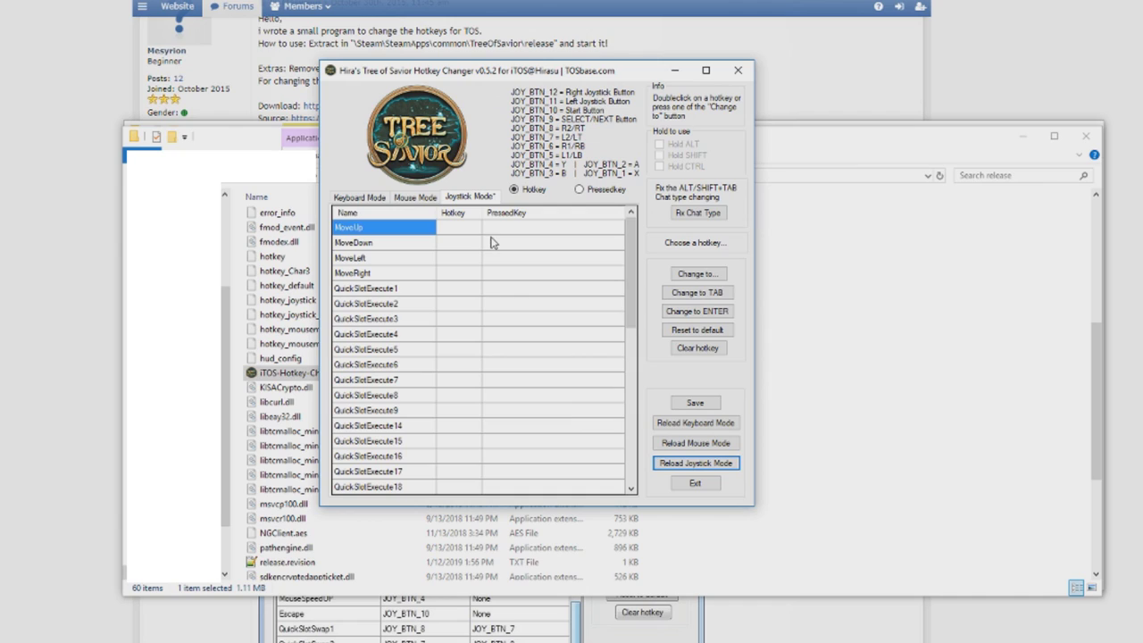
scroll(513, 294, down, 10)
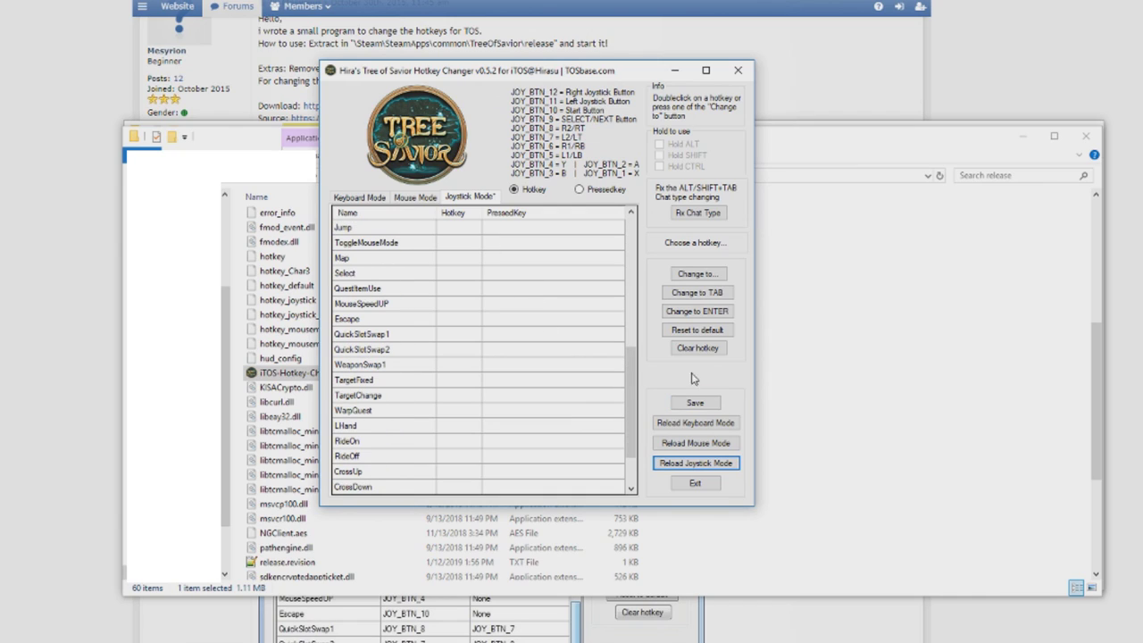
scroll(510, 286, down, 2)
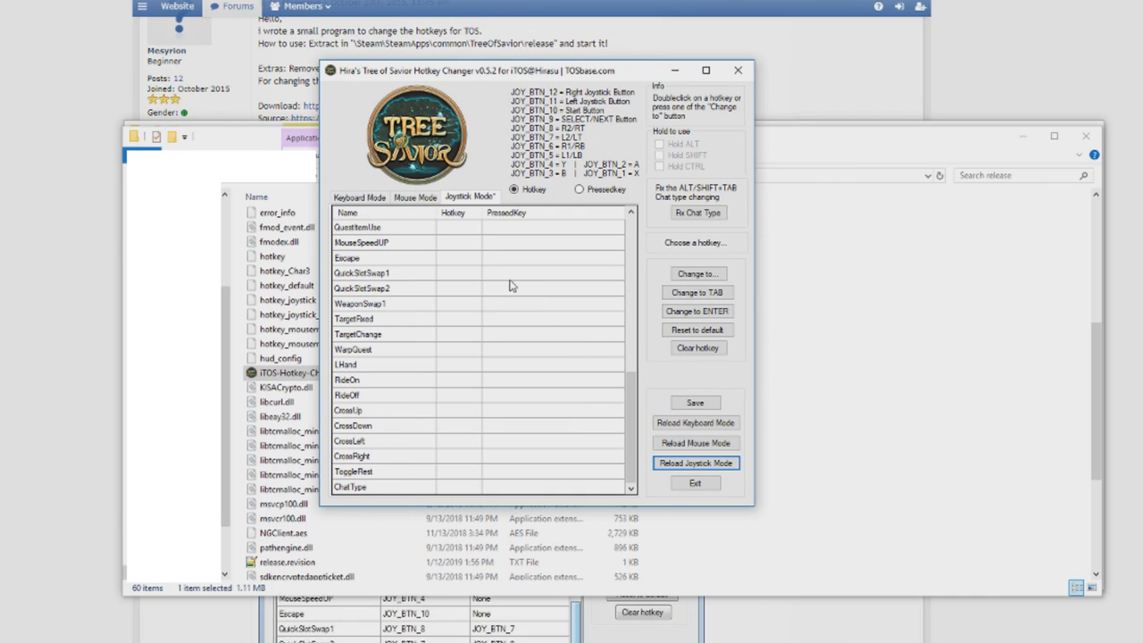
scroll(510, 286, up, 1)
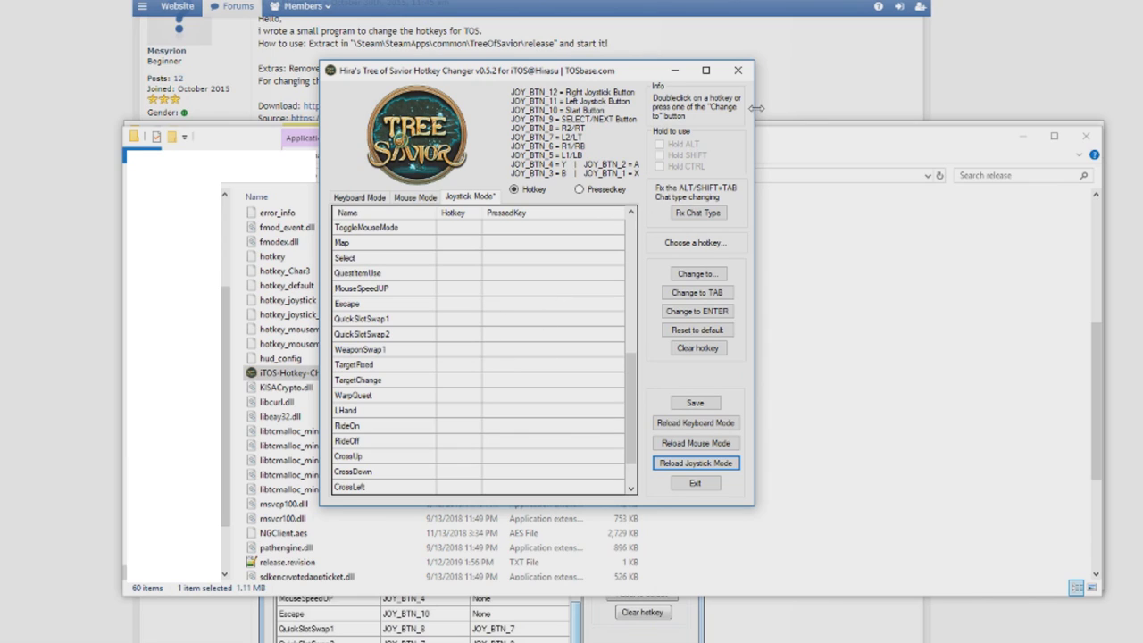
Load the Mouse Mode hotkey list, look through its assignments, and close the Hotkey Changer without saving.
click(416, 196)
click(553, 444)
scroll(436, 266, down, 12)
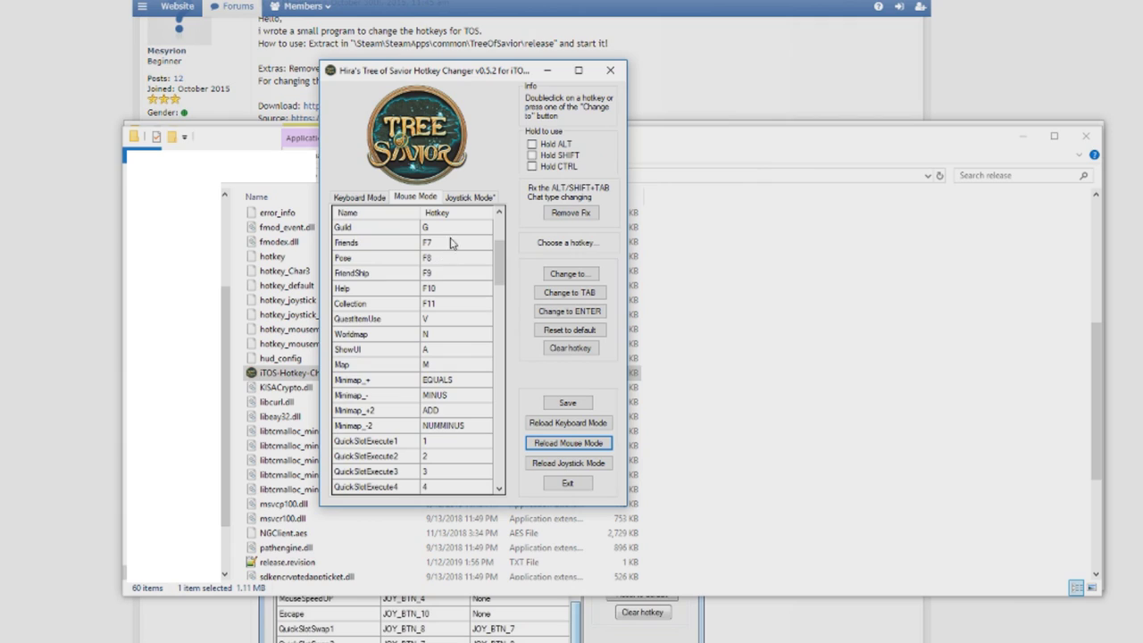
click(610, 70)
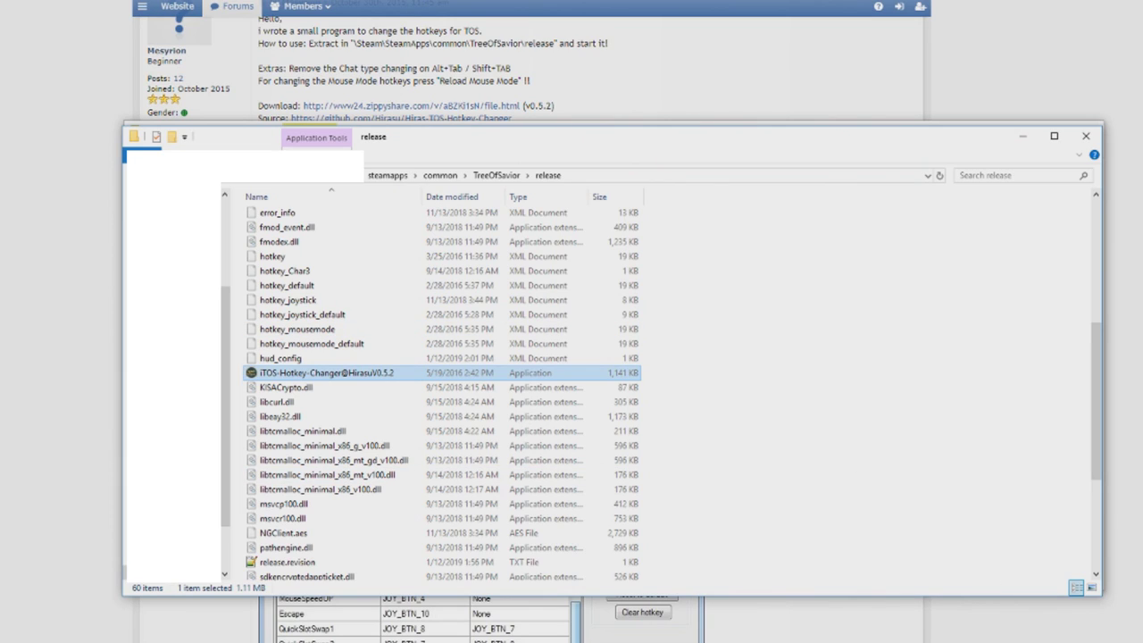
Leave the Xpadder controller layout, switch back to Tree of Savior, and walk the character diagonally down and right.
key(Return)
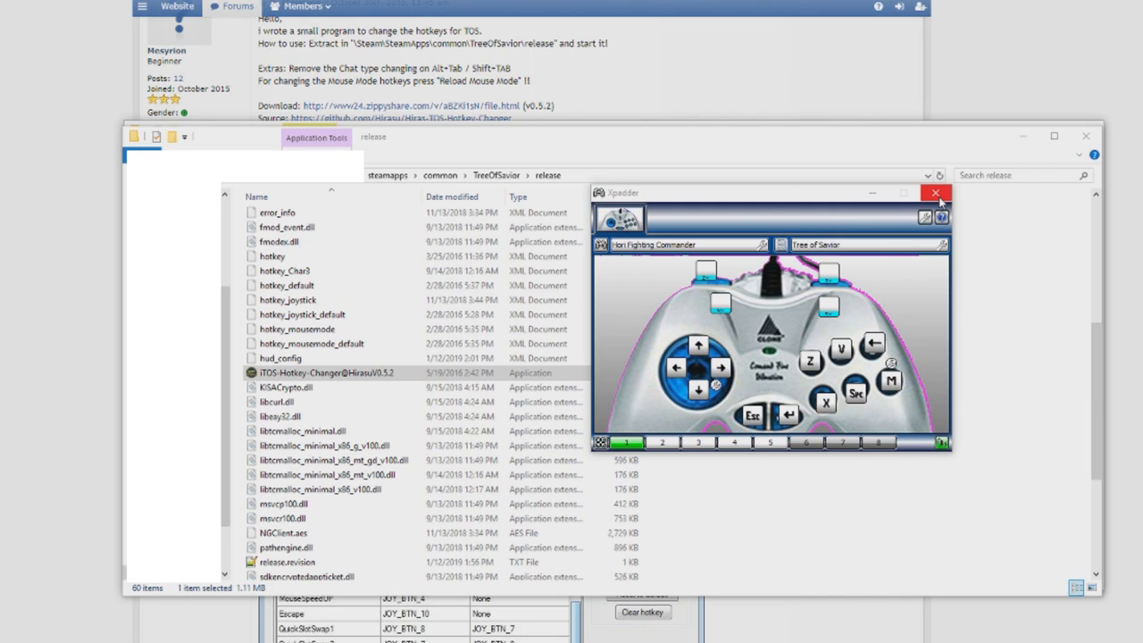
click(936, 325)
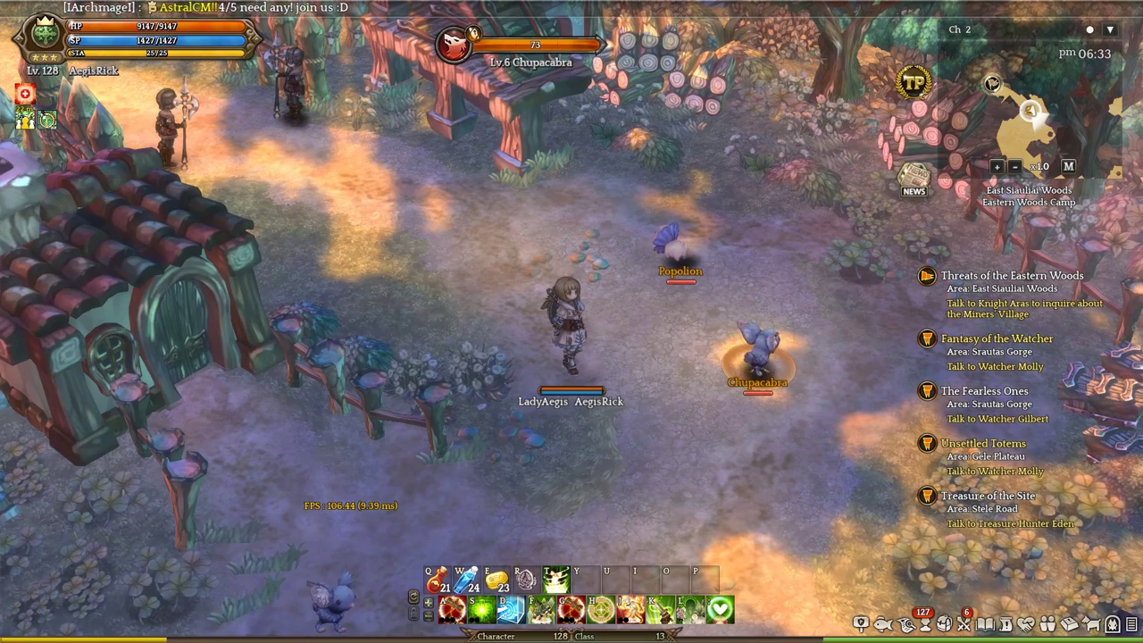
key(Down+Right)
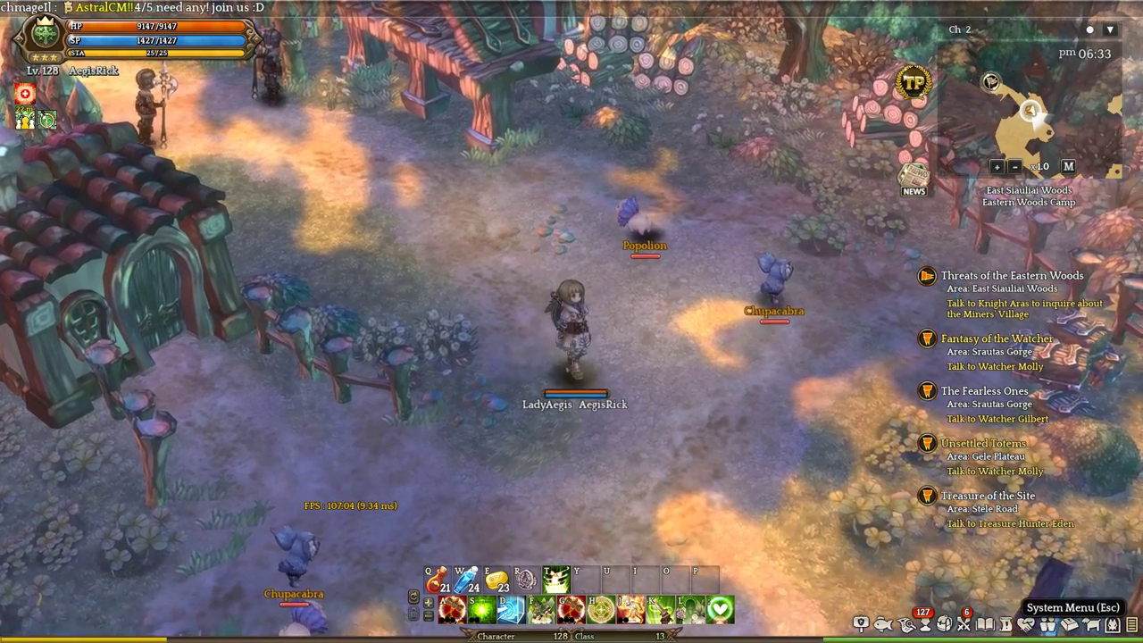